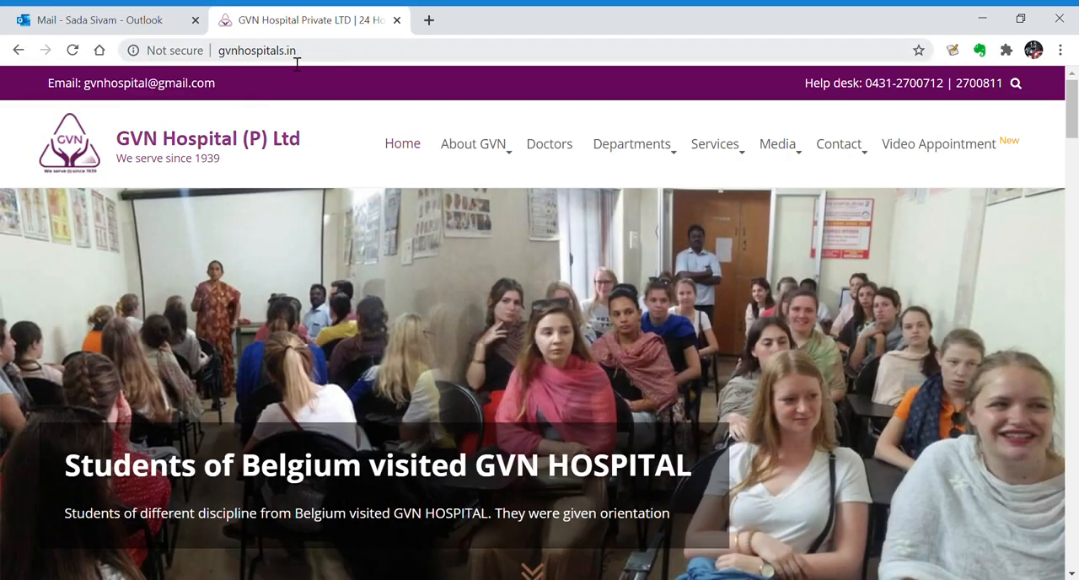
Open the hospital site's Video Appointment page and look through the list of doctors offering teleconsultation
{"action": "left_click", "coordinate": [328, 52]}
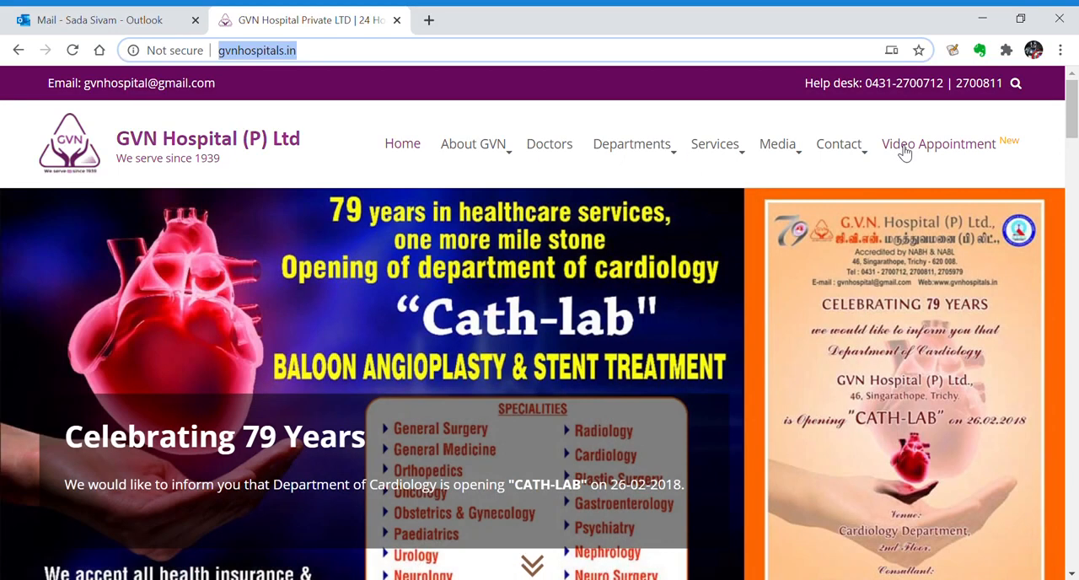
{"action": "left_click", "coordinate": [904, 150]}
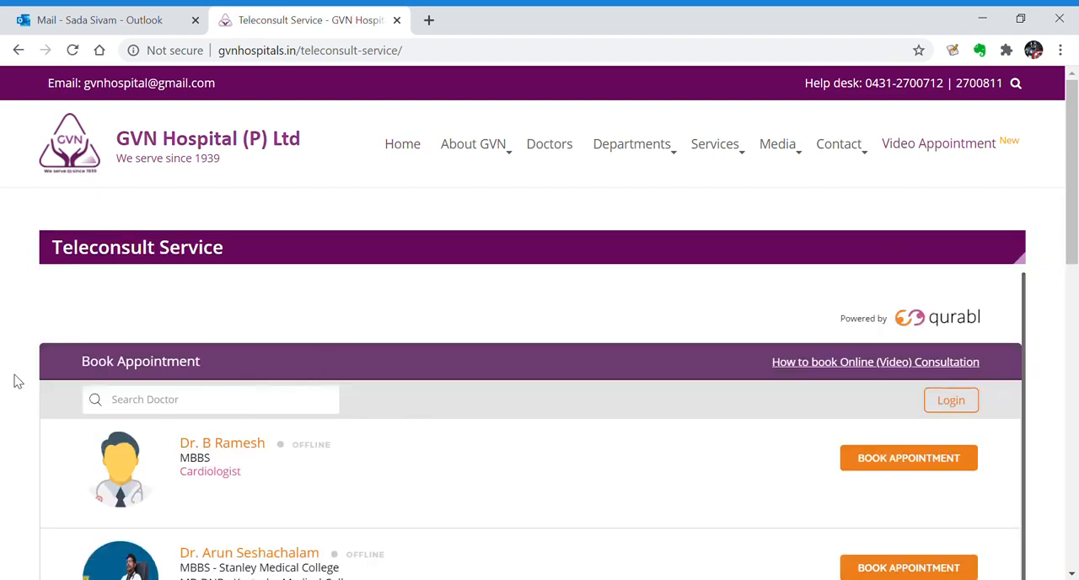
{"action": "scroll", "coordinate": [17, 364], "scroll_direction": "down", "scroll_amount": 1}
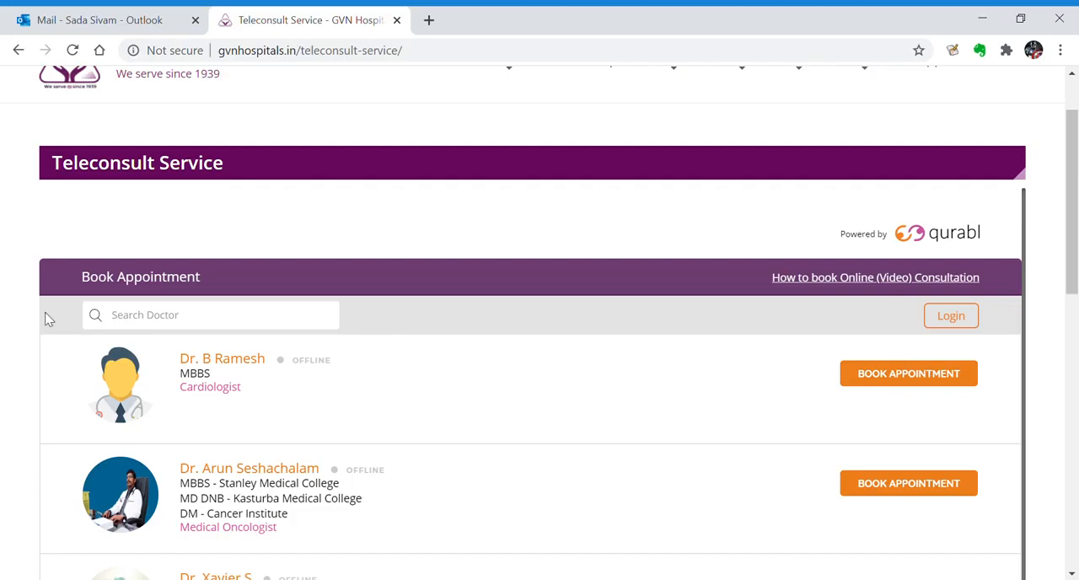
{"action": "scroll", "coordinate": [386, 361], "scroll_direction": "down", "scroll_amount": 3}
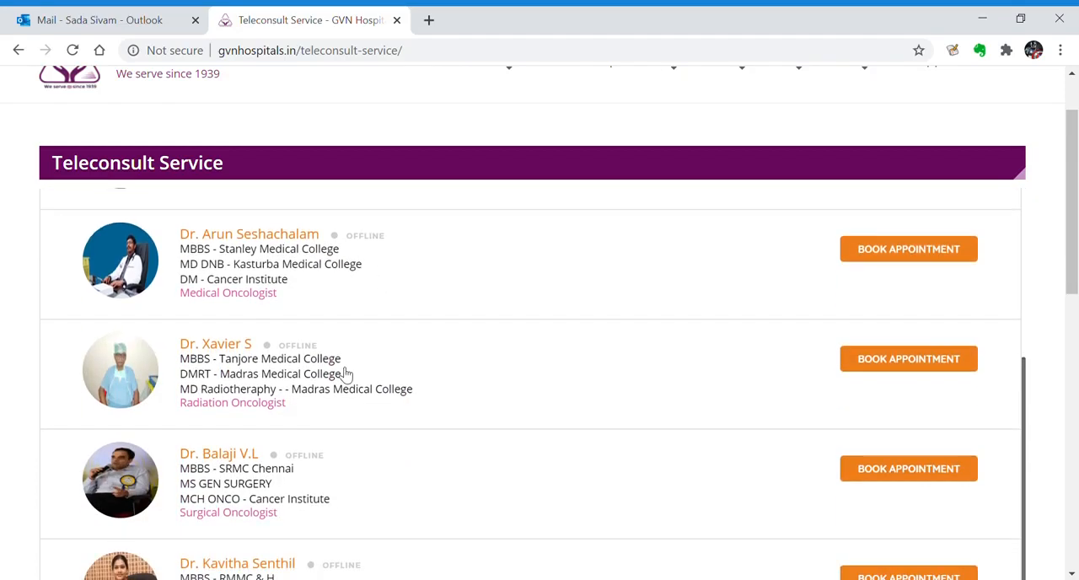
{"action": "scroll", "coordinate": [294, 318], "scroll_direction": "up", "scroll_amount": 2}
{"action": "scroll", "coordinate": [437, 373], "scroll_direction": "down", "scroll_amount": 1}
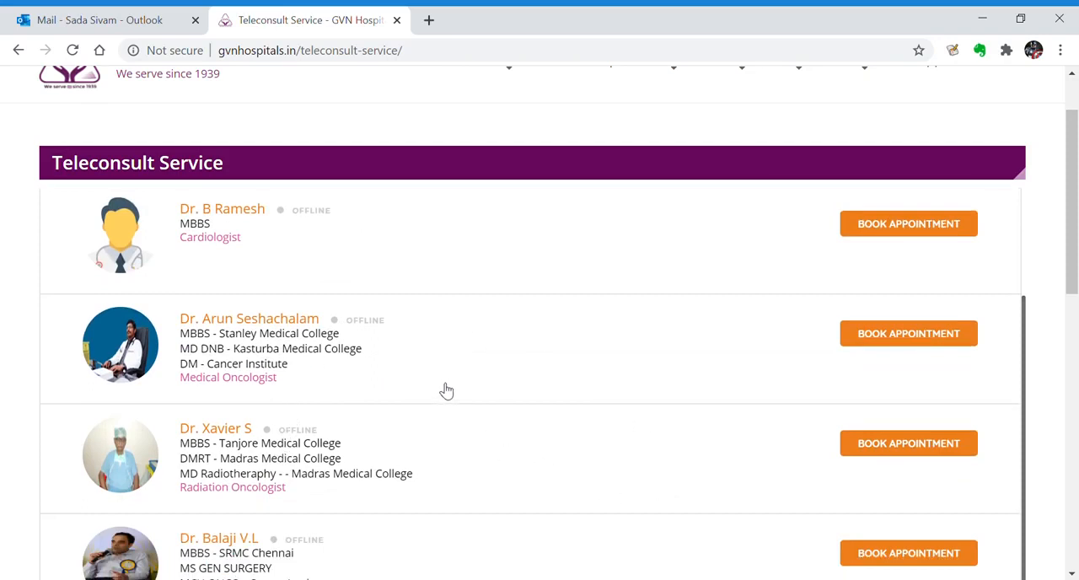
{"action": "scroll", "coordinate": [426, 392], "scroll_direction": "up", "scroll_amount": 1}
{"action": "scroll", "coordinate": [426, 393], "scroll_direction": "up", "scroll_amount": 1}
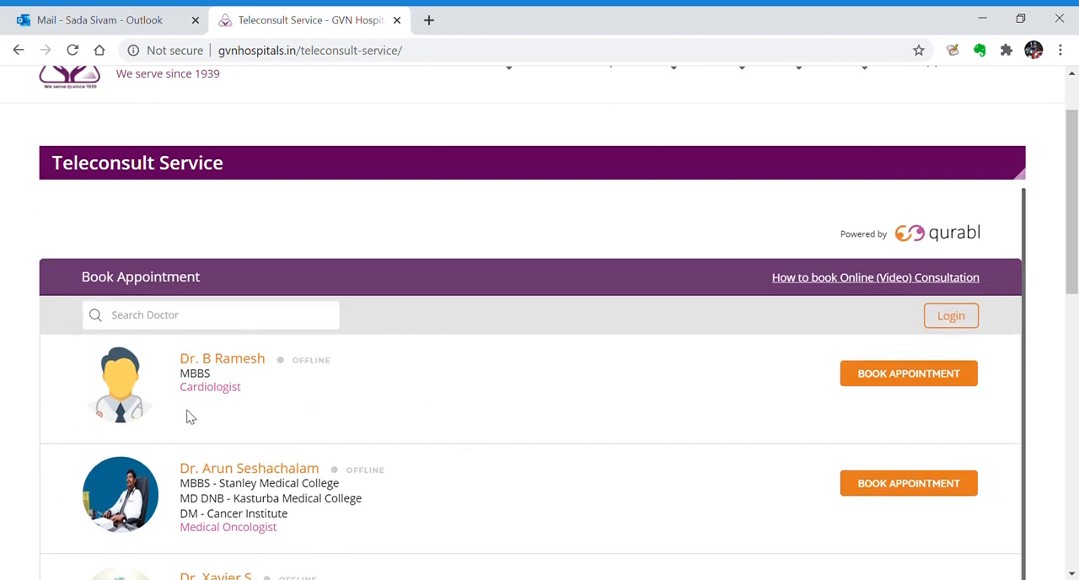
Start booking an appointment with the cardiologist and sign in with the patient's e-mail and account password
{"action": "left_click", "coordinate": [901, 374]}
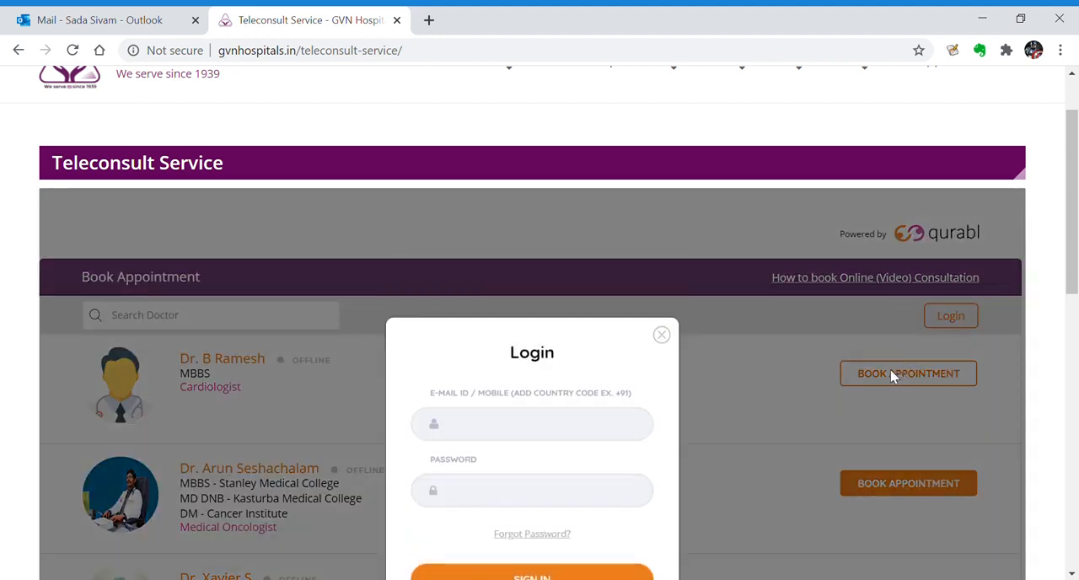
{"action": "scroll", "coordinate": [843, 371], "scroll_direction": "down", "scroll_amount": 1}
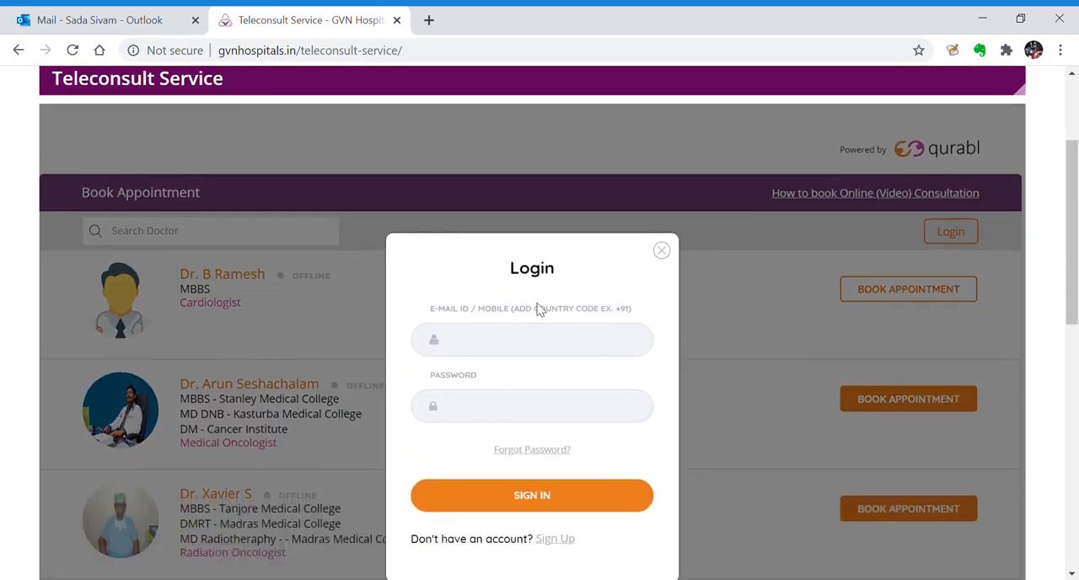
{"action": "left_click", "coordinate": [596, 349]}
{"action": "key", "text": "ctrl+v"}
{"action": "key", "text": "Tab"}
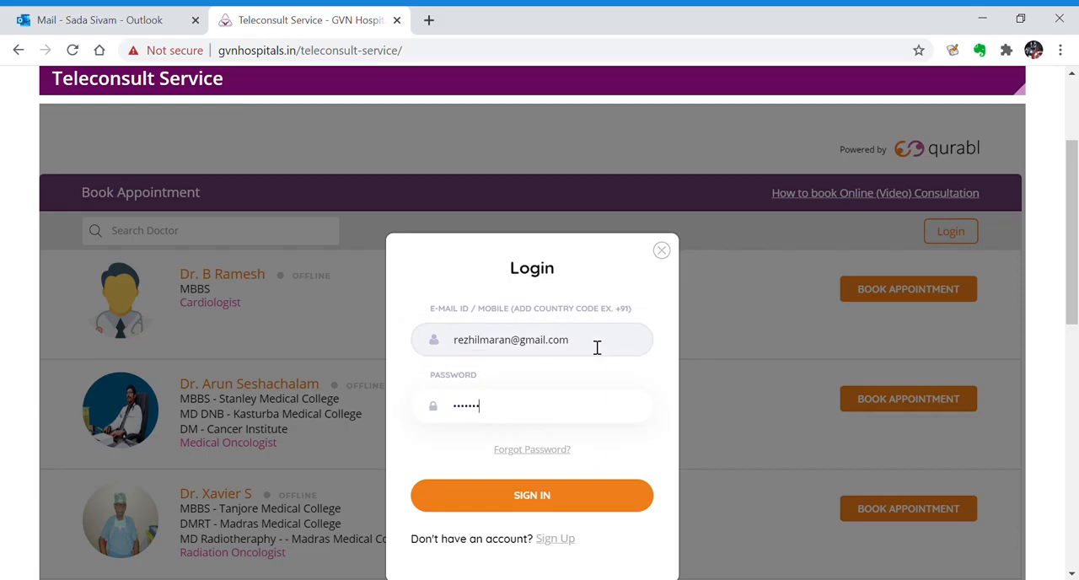
{"action": "scroll", "coordinate": [658, 354], "scroll_direction": "down", "scroll_amount": 1}
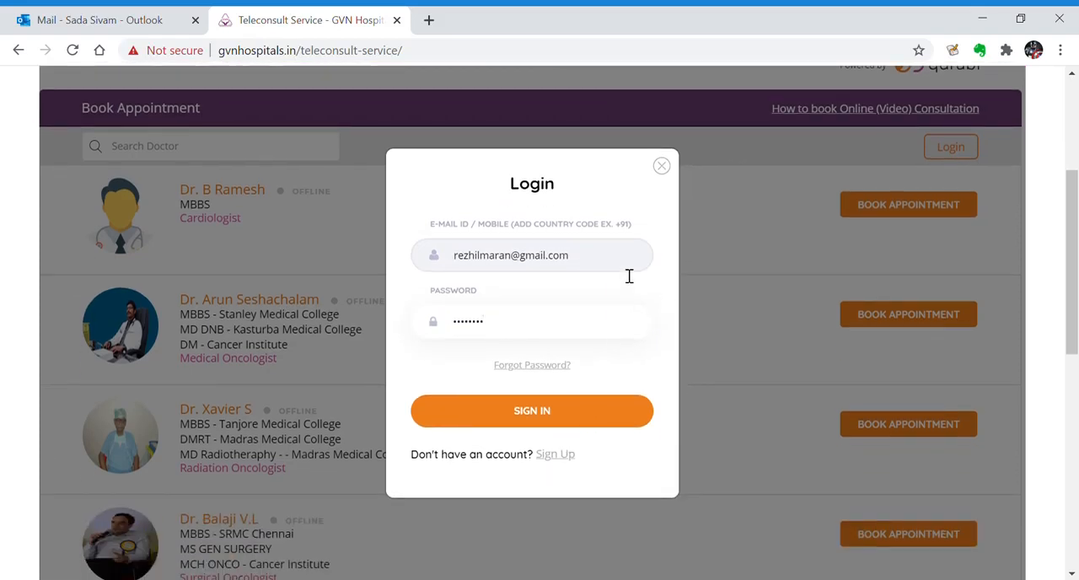
{"action": "left_click", "coordinate": [603, 412]}
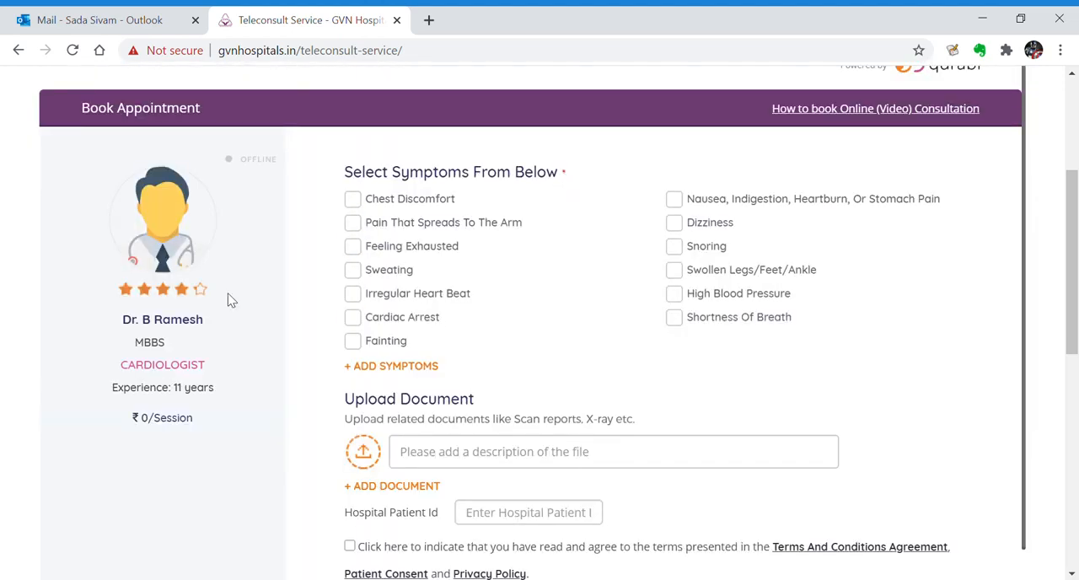
Mark Sweating and Irregular Heart Beat as symptoms and add the custom symptom "chest pain"
{"action": "left_click_drag", "start_coordinate": [352, 181], "coordinate": [514, 180]}
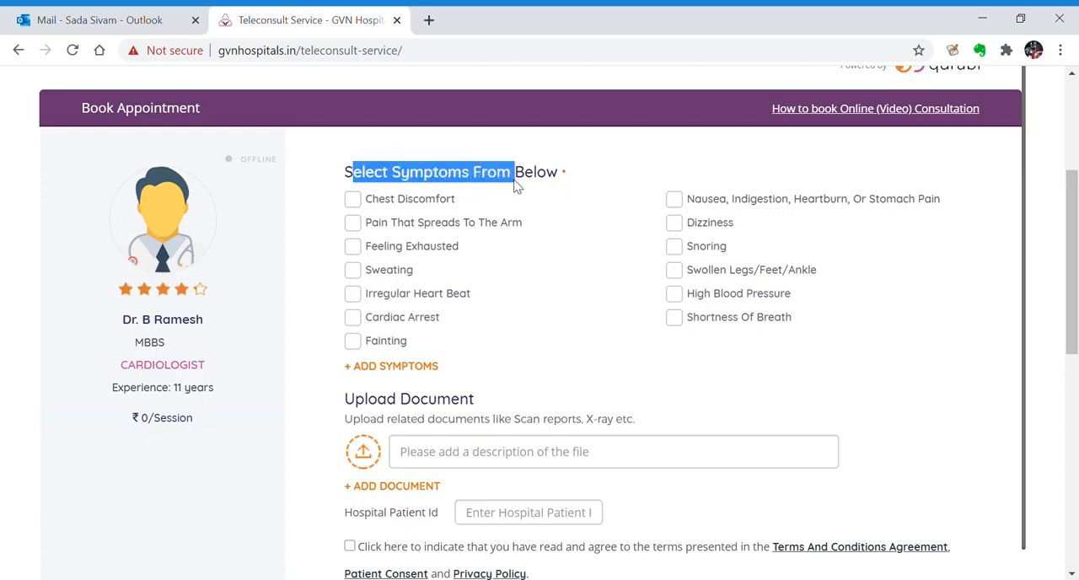
{"action": "left_click_drag", "start_coordinate": [217, 366], "coordinate": [137, 371]}
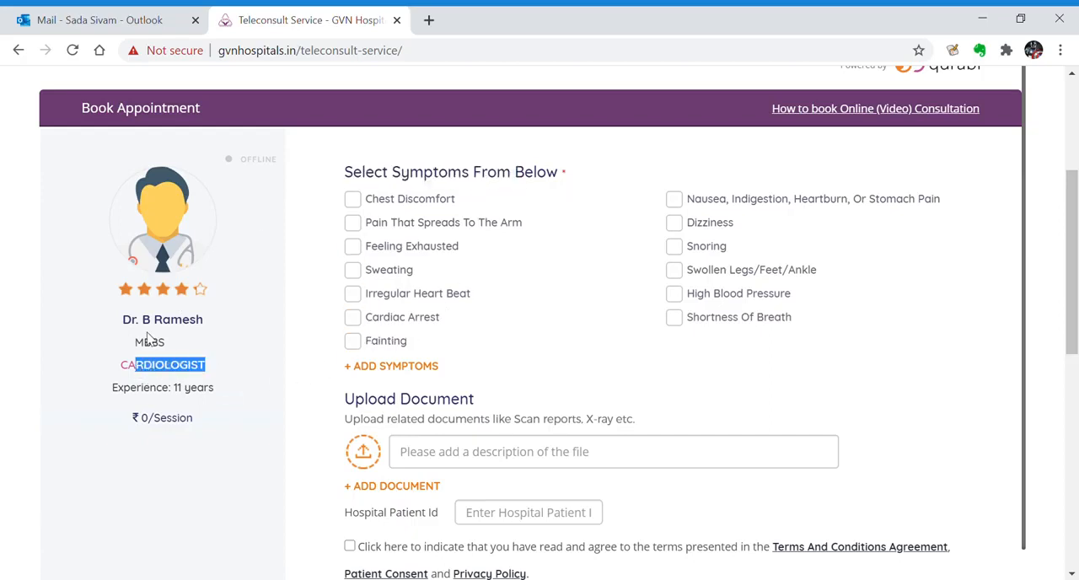
{"action": "left_click", "coordinate": [386, 271]}
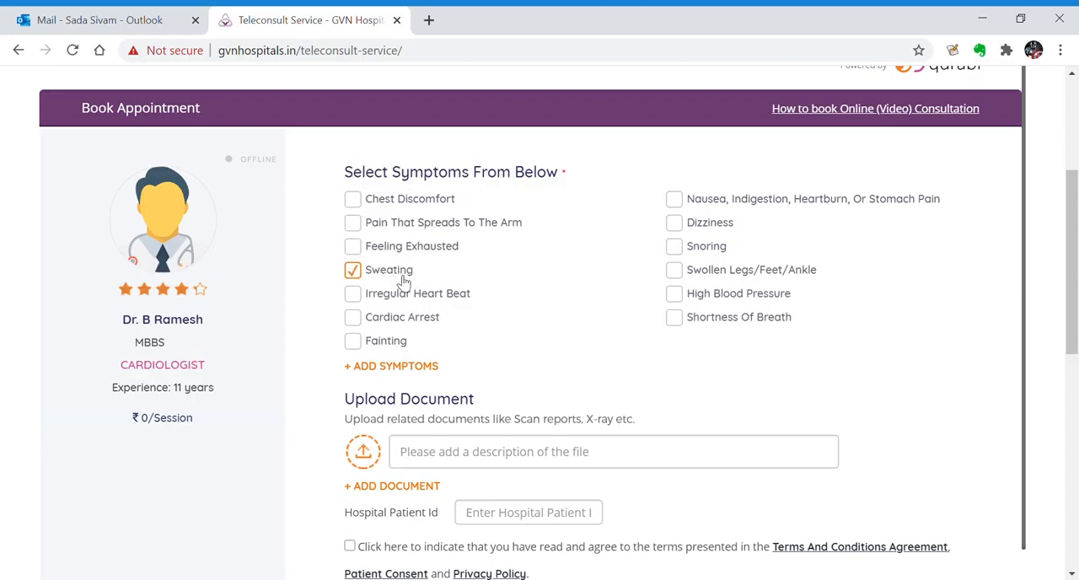
{"action": "left_click", "coordinate": [398, 302]}
{"action": "left_click", "coordinate": [428, 367]}
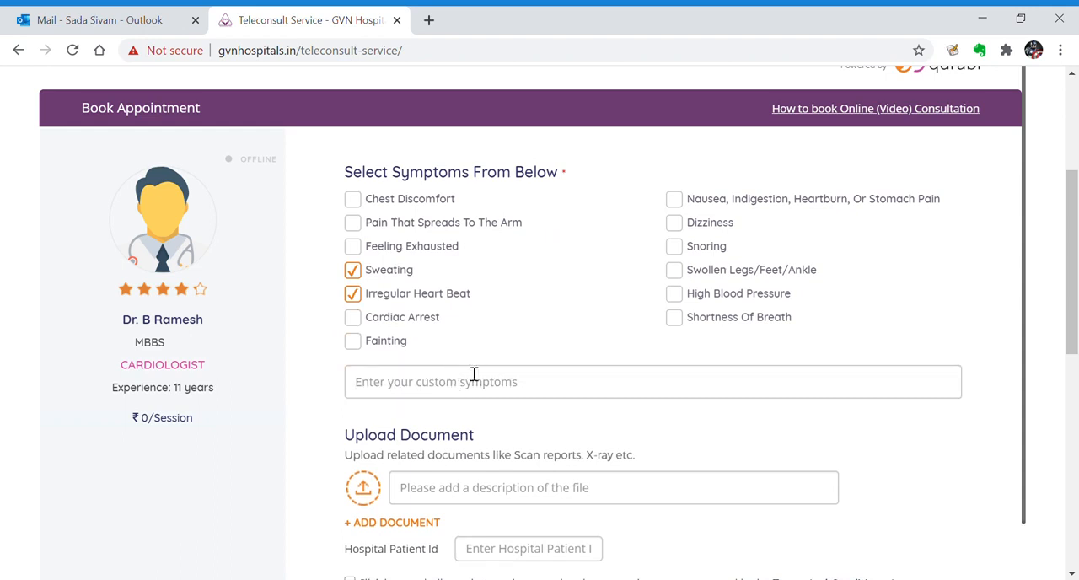
{"action": "type", "text": "chest pain"}
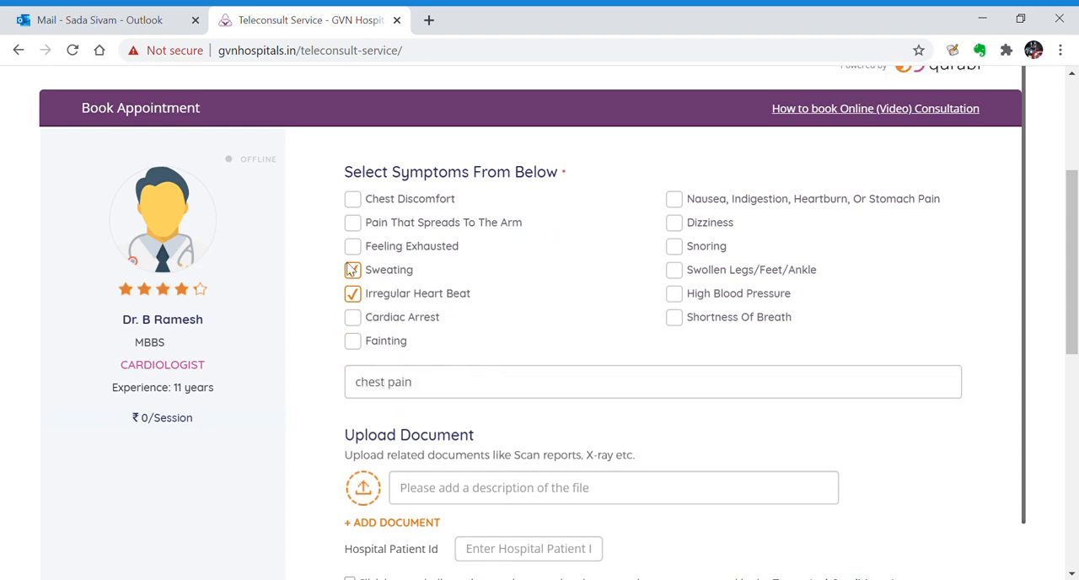
Review the document upload section, submit the symptoms form without a document and choose Video Consultation
{"action": "scroll", "coordinate": [352, 270], "scroll_direction": "down", "scroll_amount": 2}
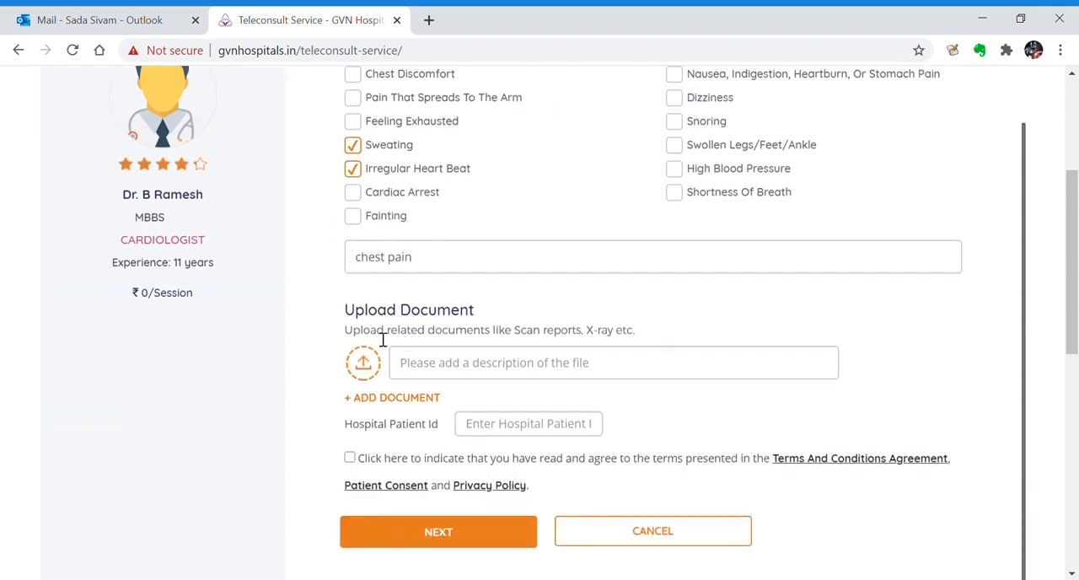
{"action": "left_click_drag", "start_coordinate": [345, 314], "coordinate": [447, 350]}
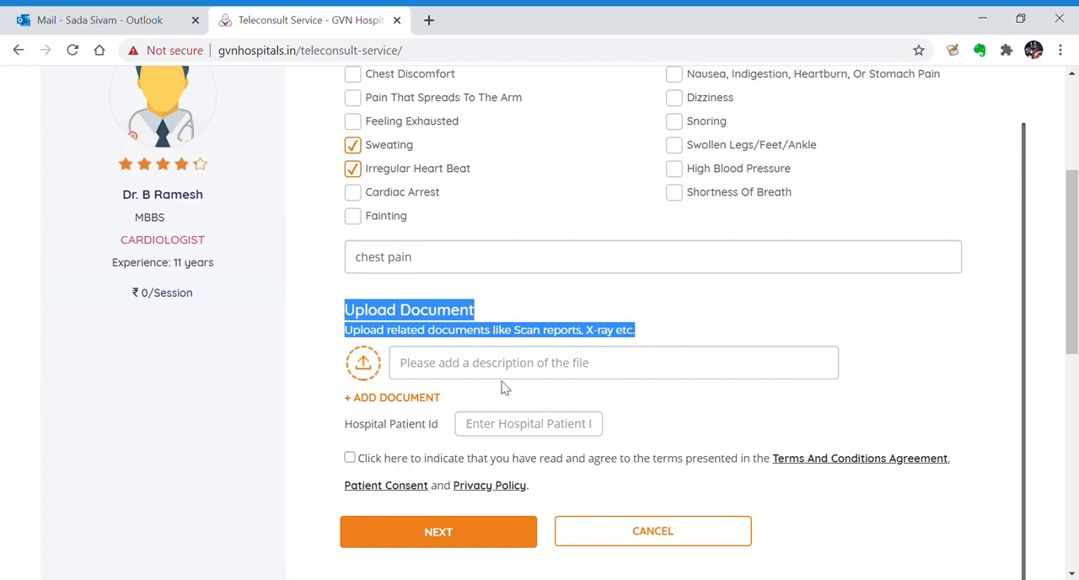
{"action": "scroll", "coordinate": [414, 272], "scroll_direction": "up", "scroll_amount": 1}
{"action": "scroll", "coordinate": [455, 282], "scroll_direction": "down", "scroll_amount": 1}
{"action": "left_click", "coordinate": [388, 534]}
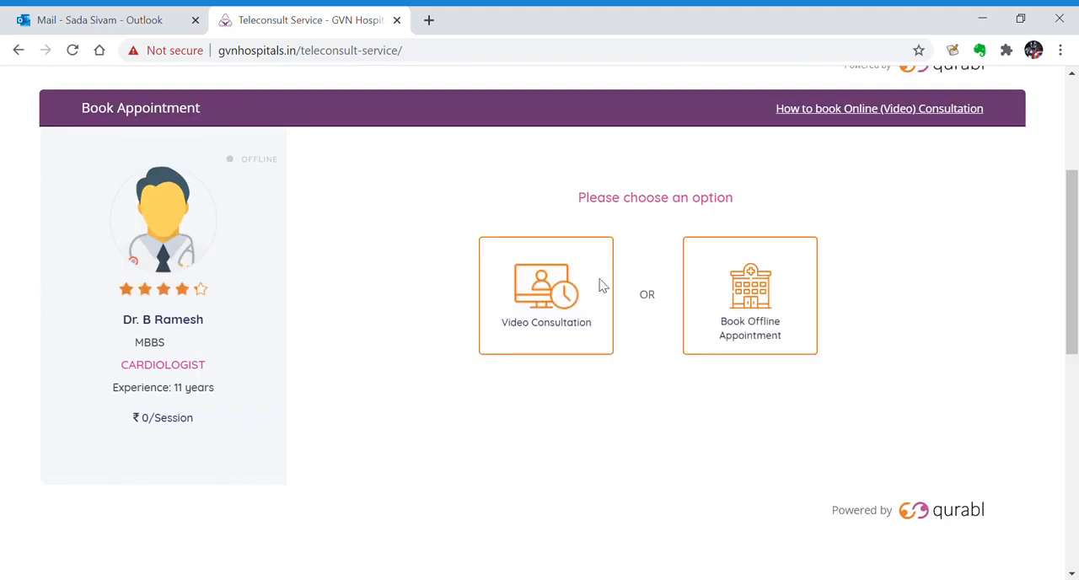
{"action": "left_click", "coordinate": [529, 290]}
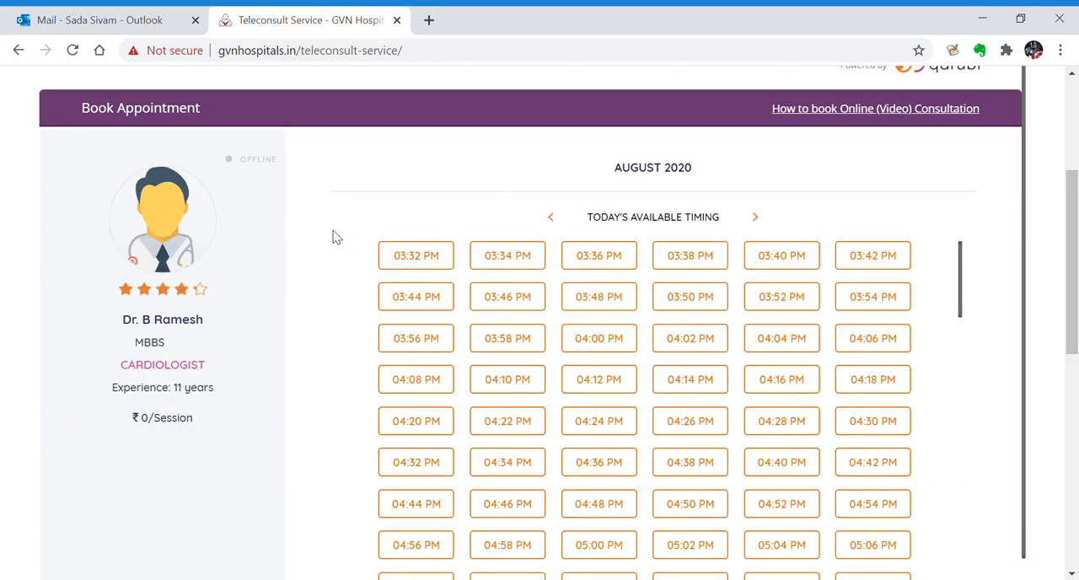
Choose today's 03:34 PM consultation slot and proceed to payment
{"action": "left_click", "coordinate": [411, 264]}
{"action": "scroll", "coordinate": [332, 308], "scroll_direction": "down", "scroll_amount": 1}
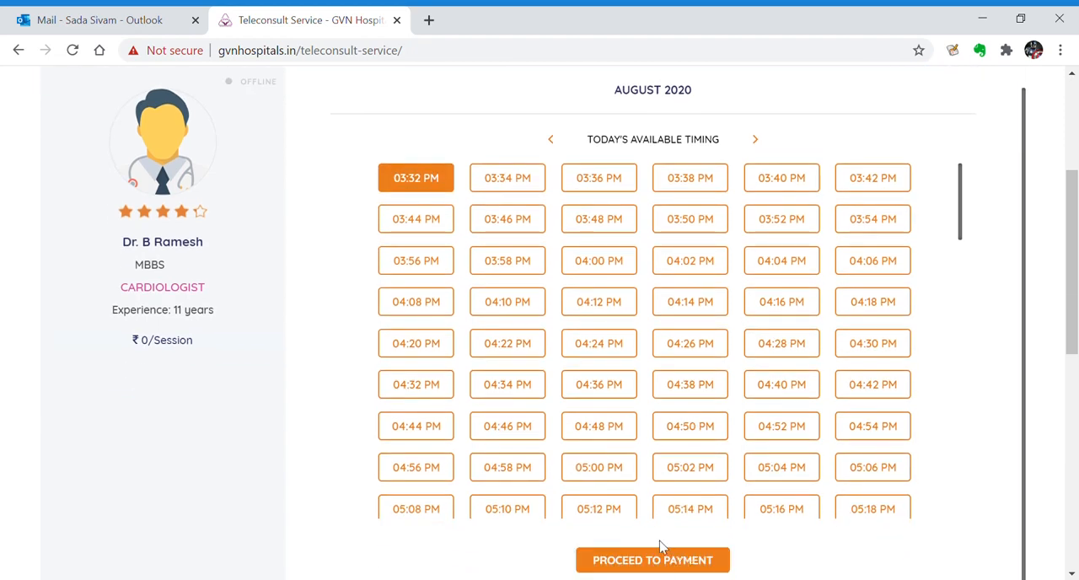
{"action": "left_click", "coordinate": [497, 181]}
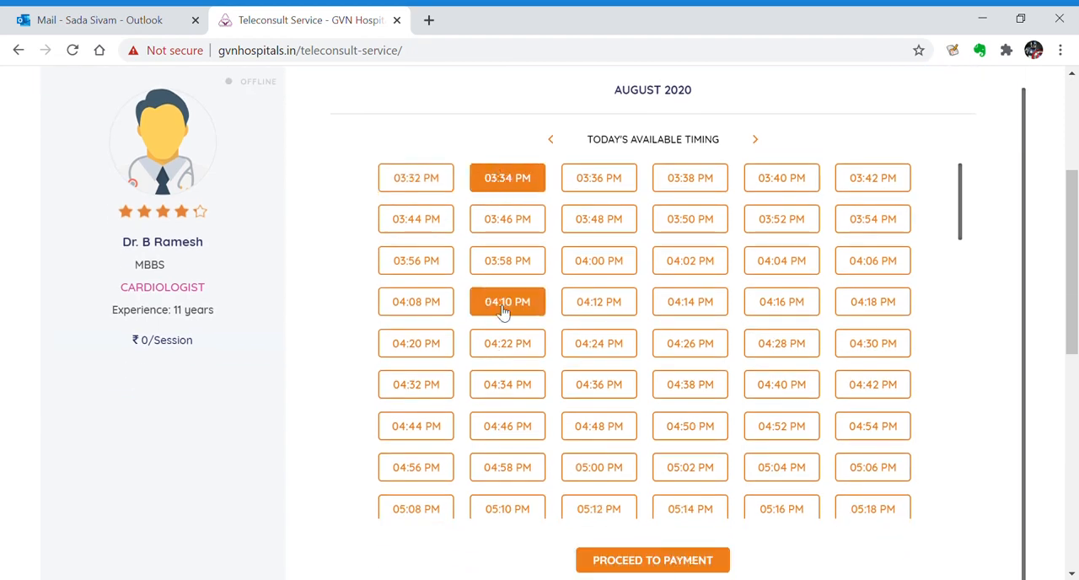
{"action": "left_click", "coordinate": [675, 571]}
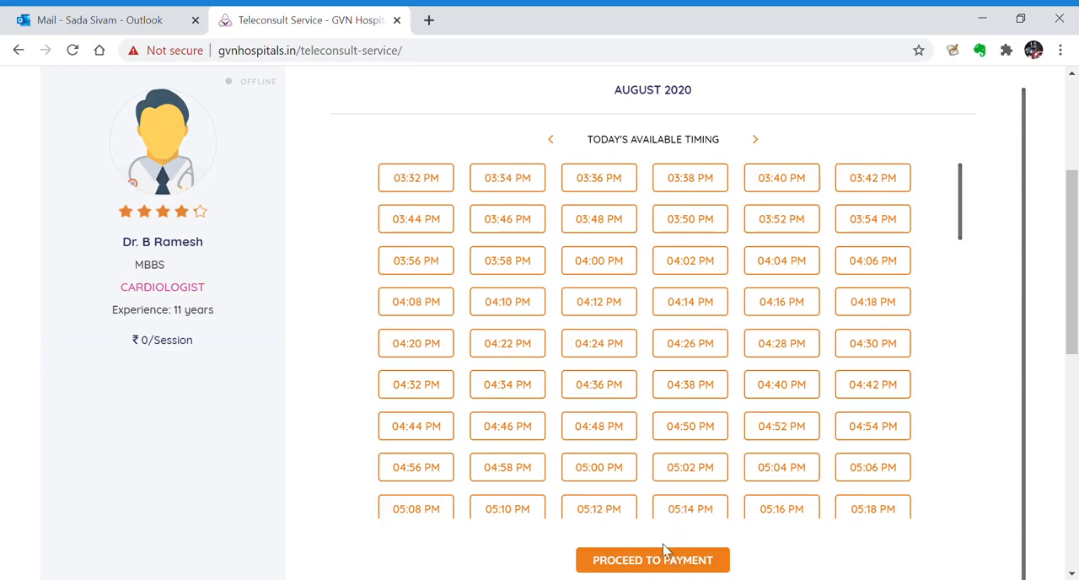
{"action": "left_click_drag", "start_coordinate": [192, 430], "coordinate": [111, 431]}
{"action": "left_click", "coordinate": [166, 431]}
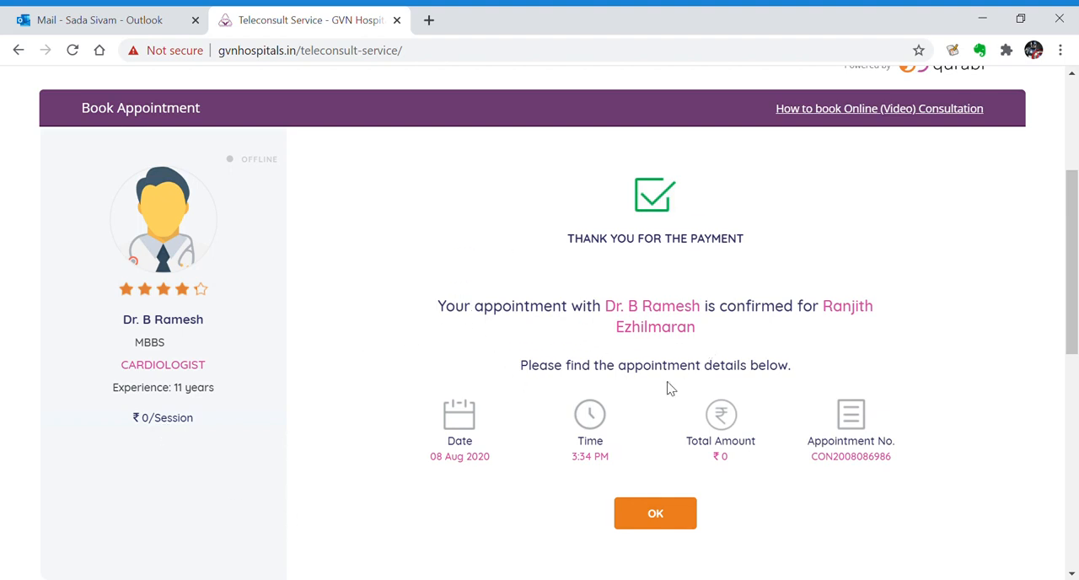
Acknowledge the appointment confirmation and log out of the patient account
{"action": "left_click", "coordinate": [668, 523]}
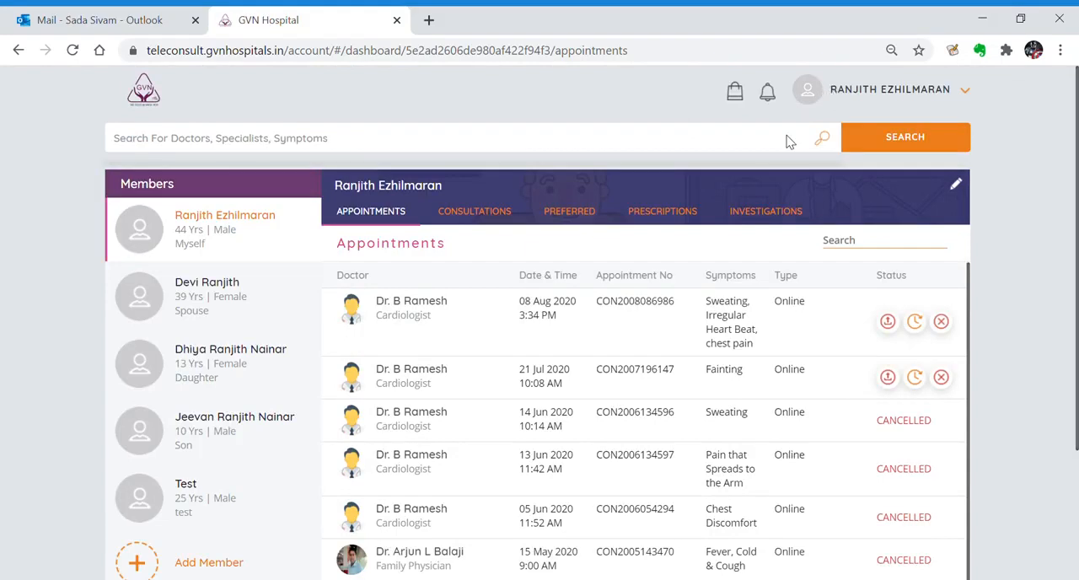
{"action": "left_click", "coordinate": [832, 93]}
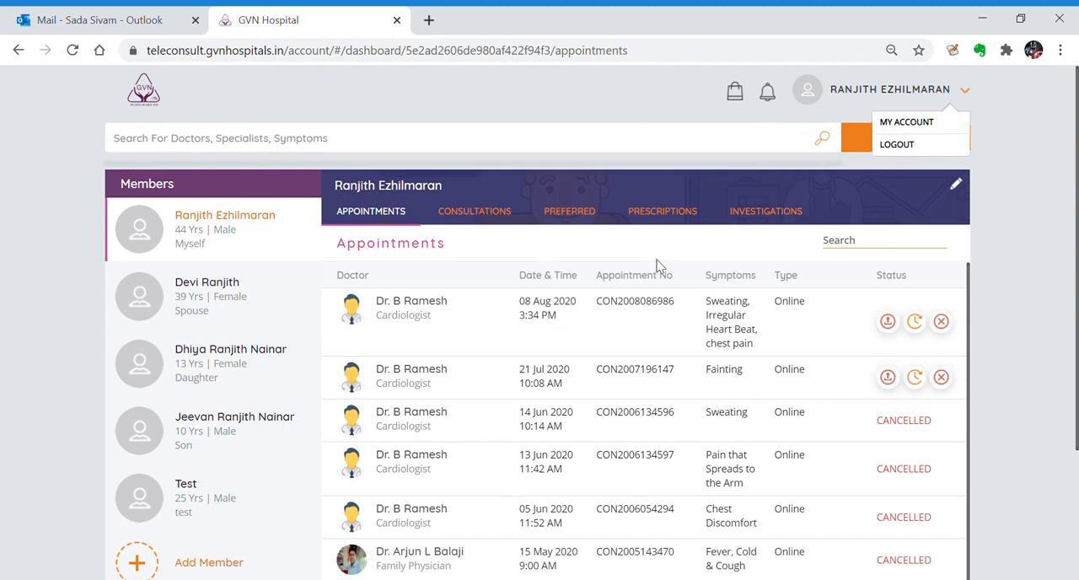
{"action": "left_click", "coordinate": [894, 148]}
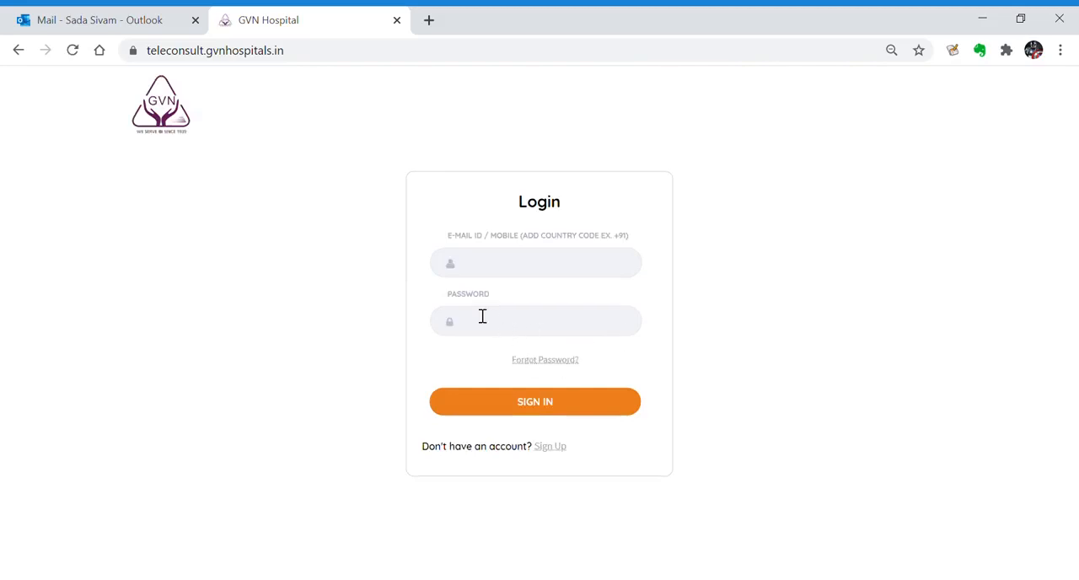
Sign in to teleconsult.gvnhospitals.in as the doctor, entering the doctor's e-mail and account password
{"action": "left_click", "coordinate": [304, 59]}
{"action": "left_click_drag", "start_coordinate": [304, 63], "coordinate": [154, 49]}
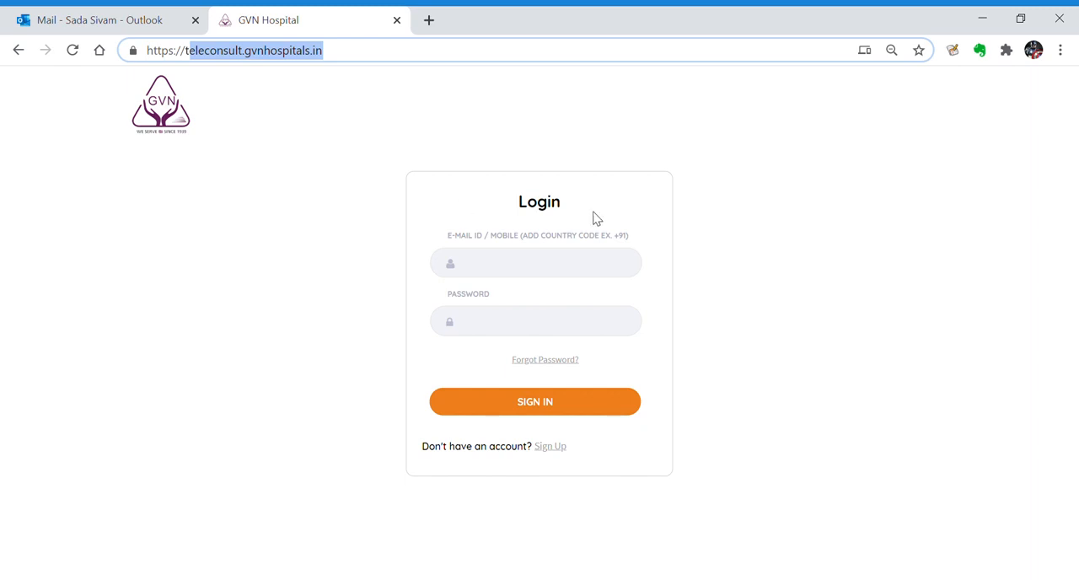
{"action": "left_click", "coordinate": [601, 275]}
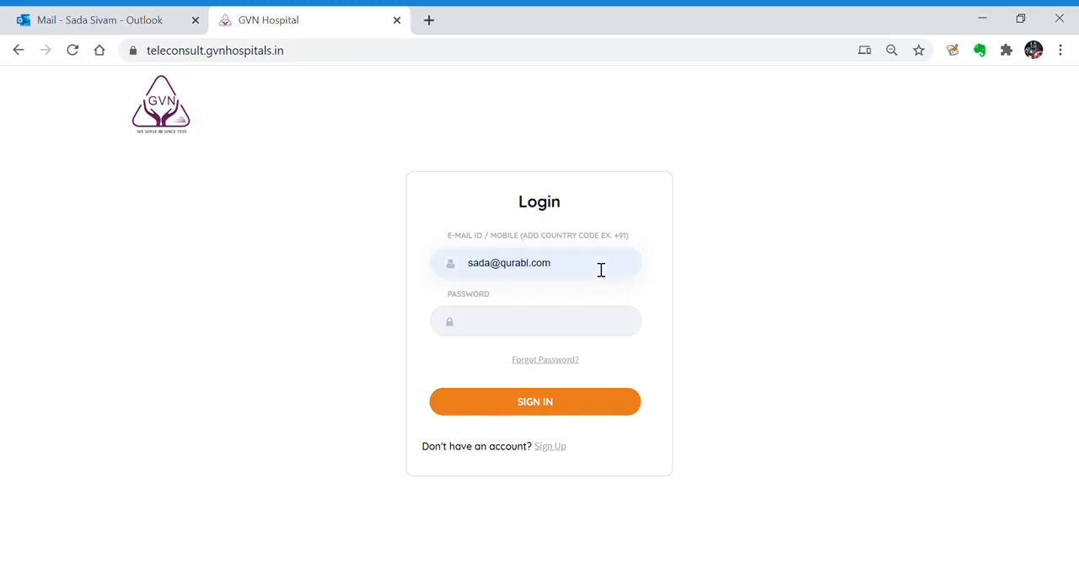
{"action": "key", "text": "Tab"}
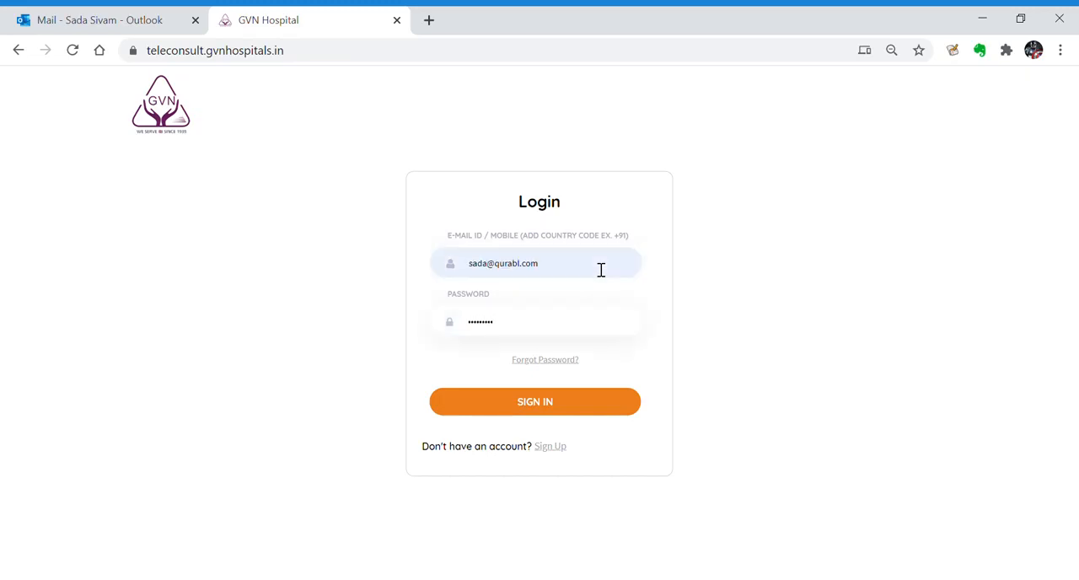
{"action": "left_click", "coordinate": [579, 407]}
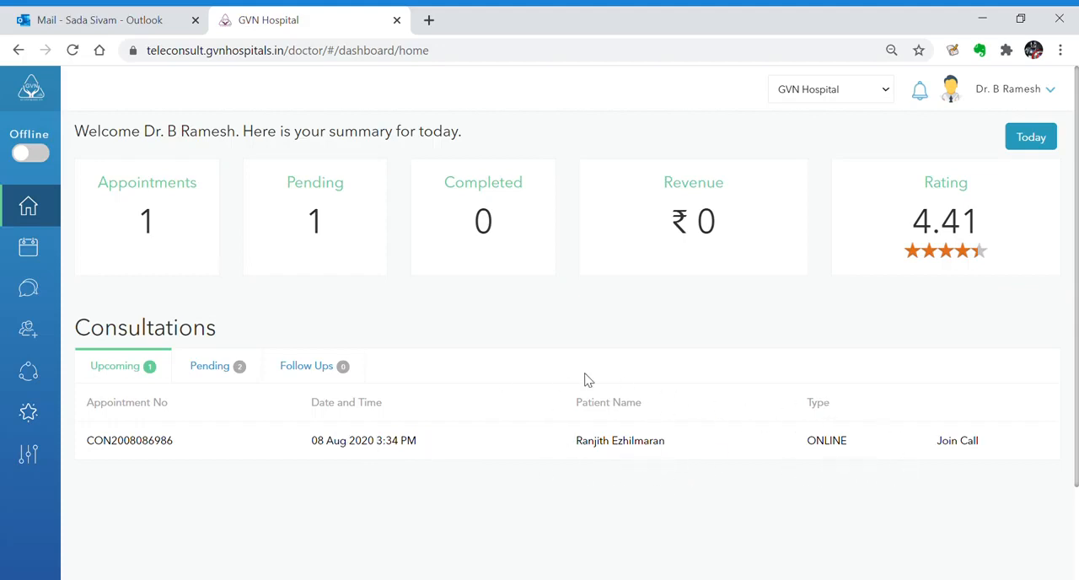
Switch to the Outlook mailbox, open the Qurabl Support Team's online appointment e-mail and read the appointment details
{"action": "left_click", "coordinate": [140, 21]}
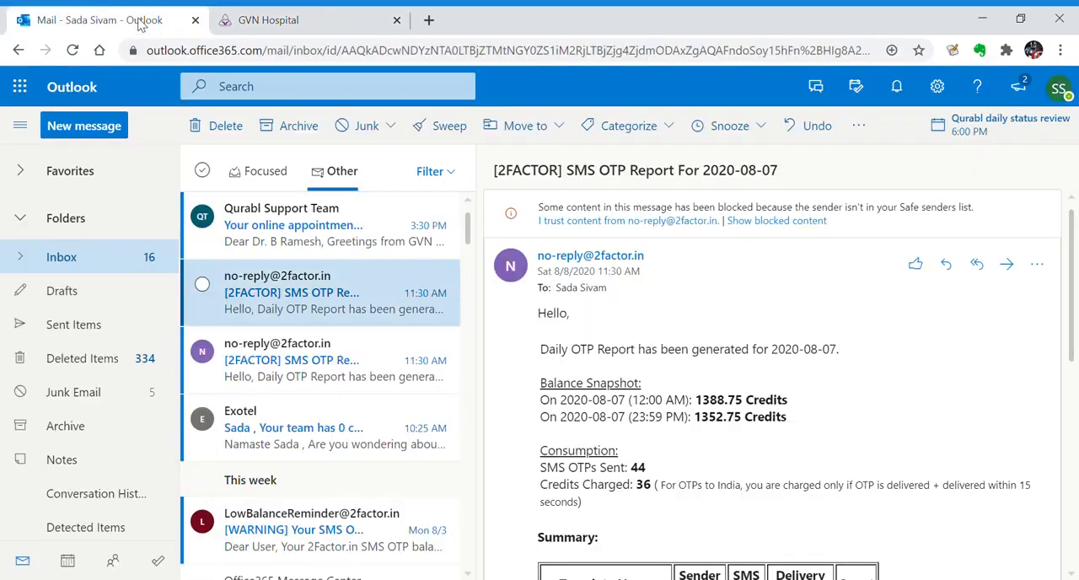
{"action": "left_click", "coordinate": [333, 243]}
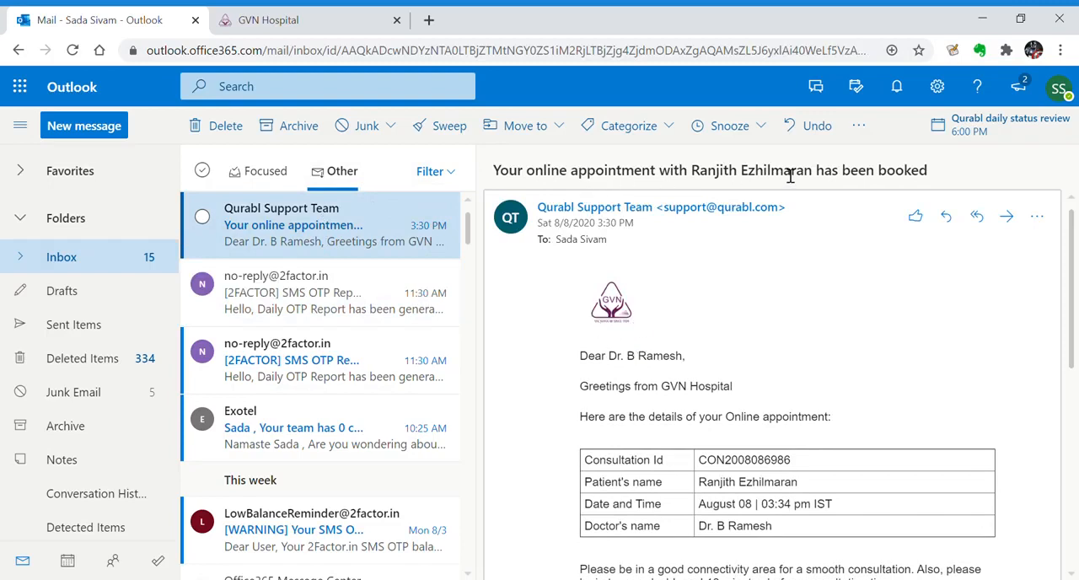
{"action": "left_click_drag", "start_coordinate": [827, 174], "coordinate": [736, 175]}
{"action": "left_click", "coordinate": [637, 318]}
{"action": "left_click_drag", "start_coordinate": [634, 313], "coordinate": [594, 312]}
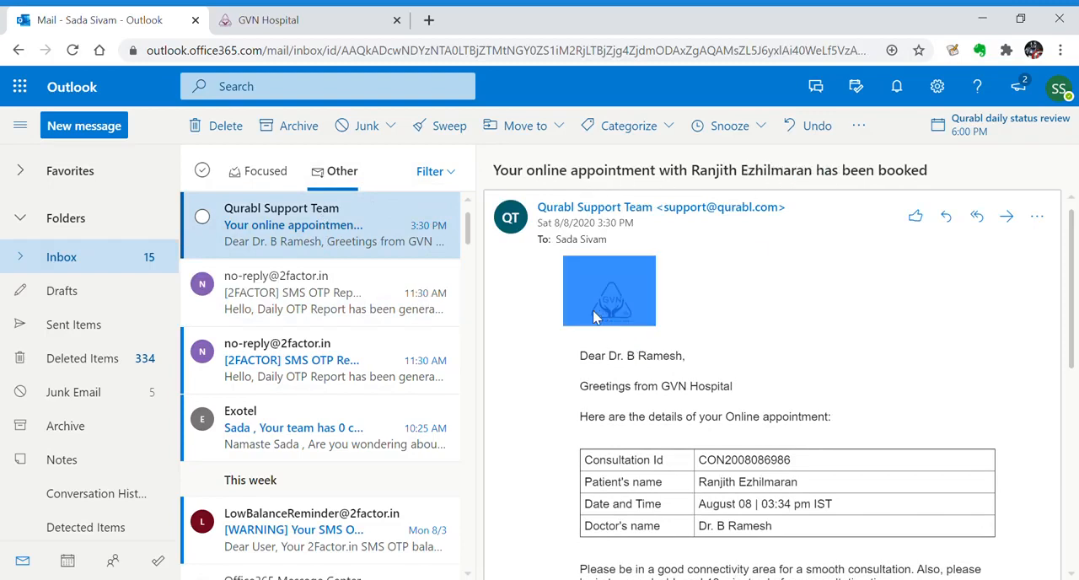
{"action": "left_click", "coordinate": [684, 373]}
{"action": "scroll", "coordinate": [706, 351], "scroll_direction": "down", "scroll_amount": 1}
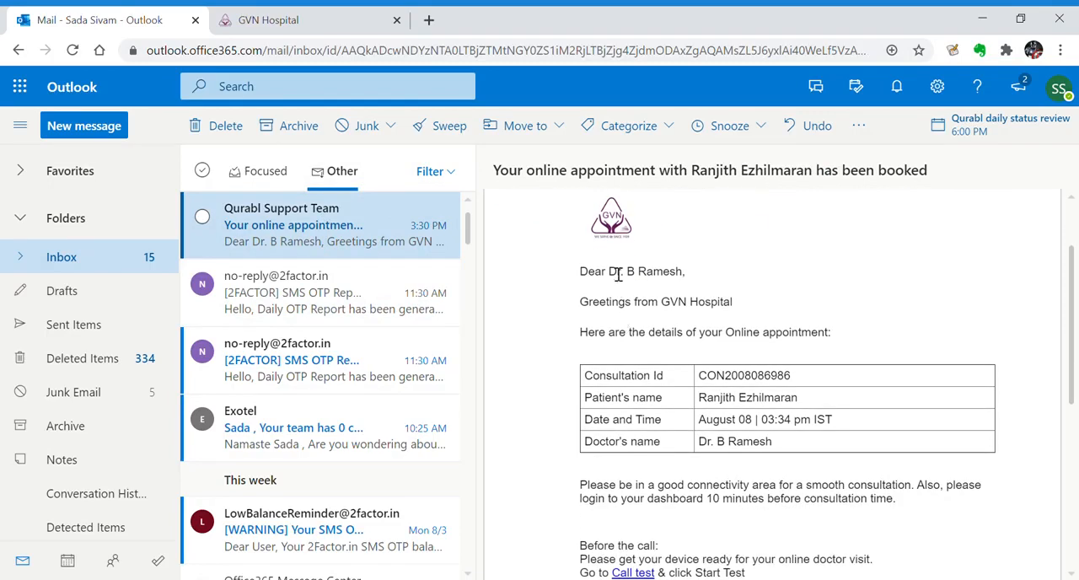
Examine the e-mail's greeting, appointment table, connectivity advice and the instructions for testing the call, joining it and managing the appointment
{"action": "left_click_drag", "start_coordinate": [610, 309], "coordinate": [681, 304]}
{"action": "scroll", "coordinate": [776, 367], "scroll_direction": "down", "scroll_amount": 1}
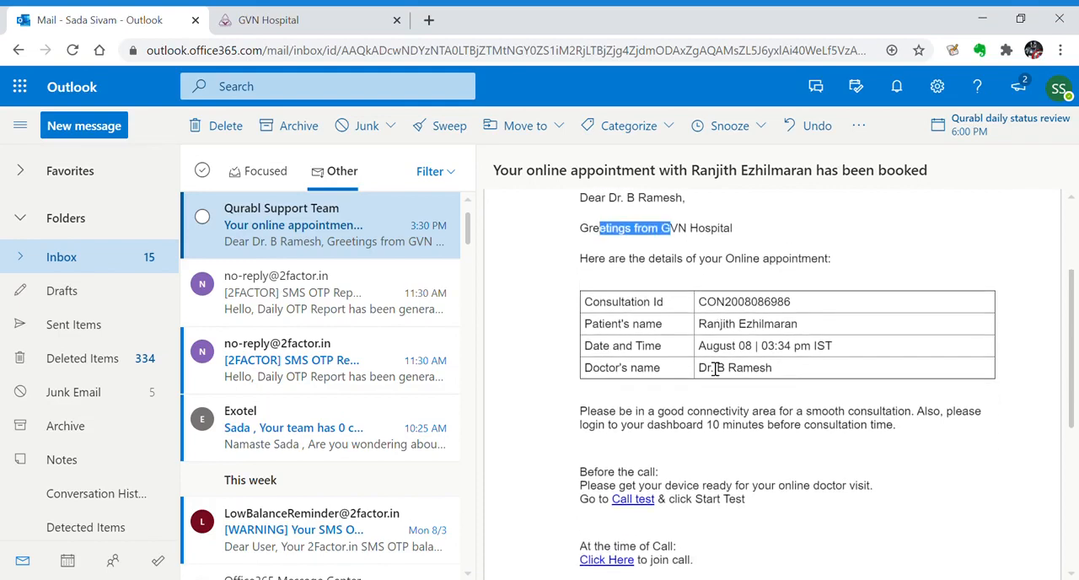
{"action": "left_click_drag", "start_coordinate": [773, 359], "coordinate": [633, 291]}
{"action": "scroll", "coordinate": [739, 329], "scroll_direction": "down", "scroll_amount": 1}
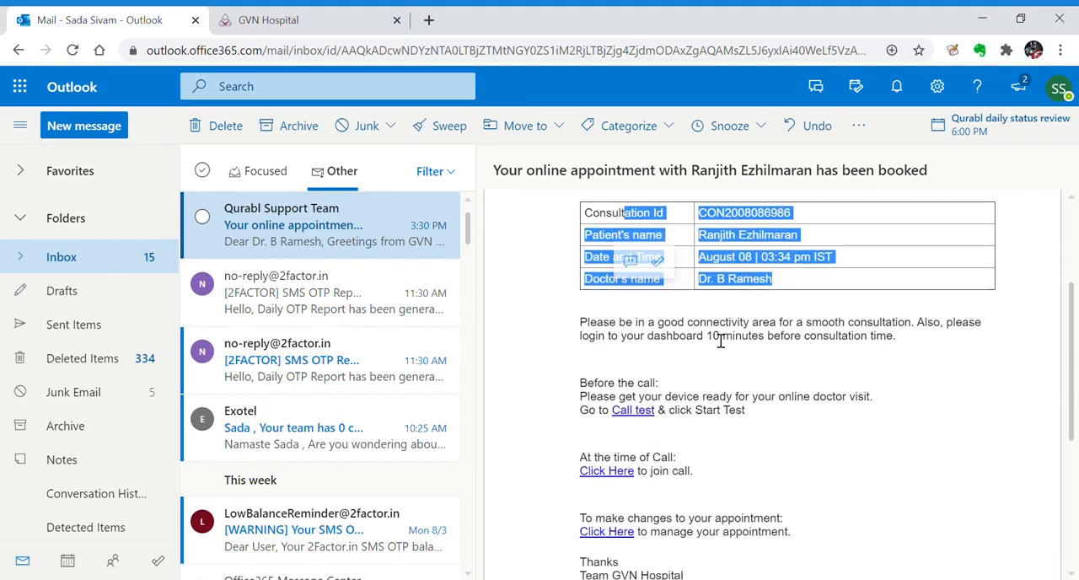
{"action": "left_click_drag", "start_coordinate": [759, 417], "coordinate": [636, 376]}
{"action": "left_click", "coordinate": [632, 346]}
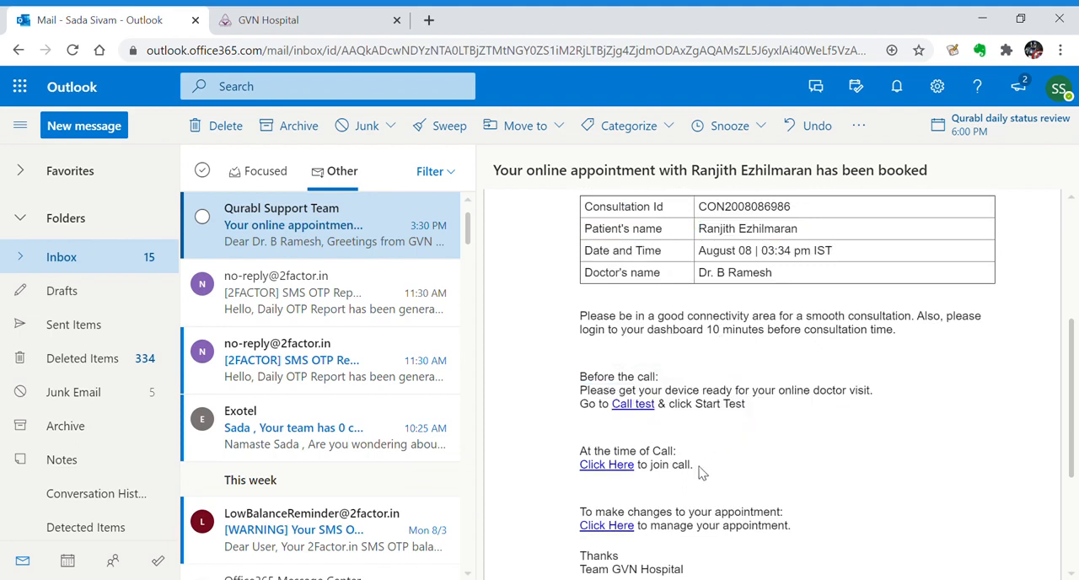
{"action": "left_click_drag", "start_coordinate": [700, 468], "coordinate": [630, 450]}
{"action": "scroll", "coordinate": [721, 400], "scroll_direction": "down", "scroll_amount": 1}
{"action": "scroll", "coordinate": [734, 409], "scroll_direction": "down", "scroll_amount": 1}
{"action": "left_click", "coordinate": [774, 437]}
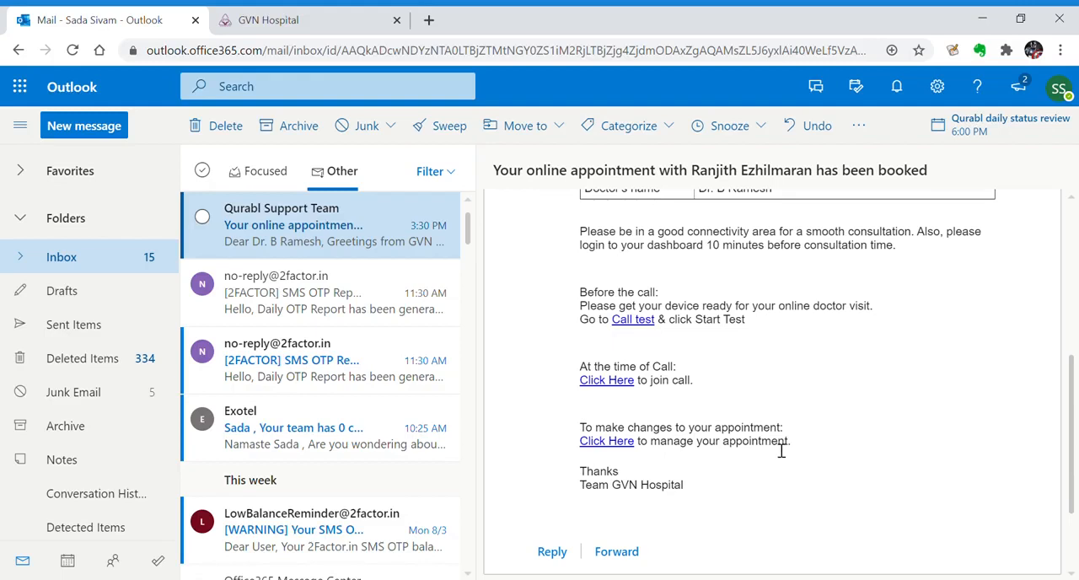
{"action": "scroll", "coordinate": [759, 435], "scroll_direction": "up", "scroll_amount": 1}
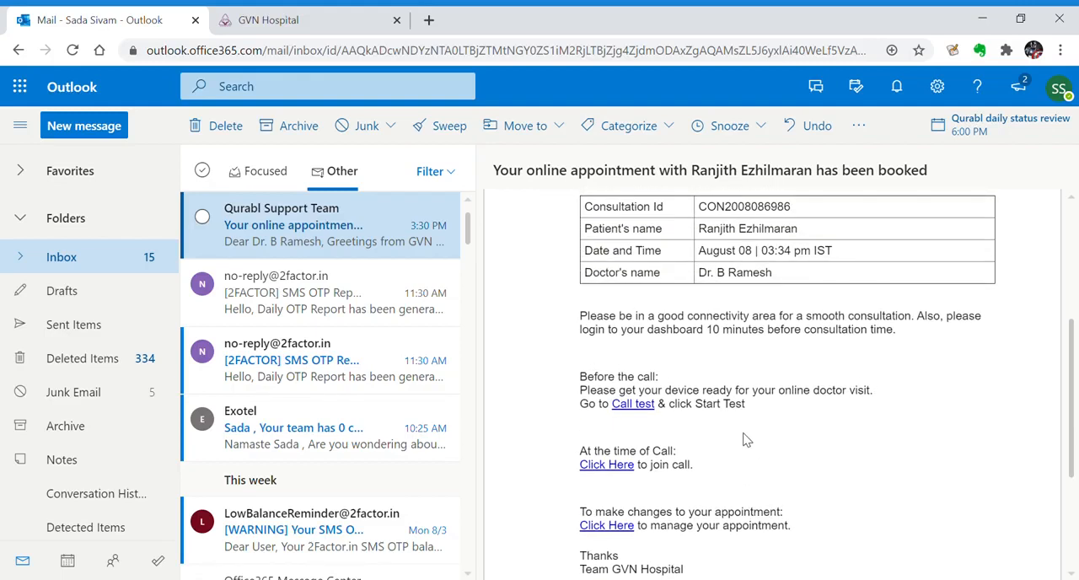
{"action": "left_click_drag", "start_coordinate": [795, 254], "coordinate": [762, 252]}
{"action": "left_click", "coordinate": [804, 360]}
Switch back to the GVN Hospital dashboard, open the upcoming 3:34 PM consultation and review its patient information, type, symptoms and documents
{"action": "left_click", "coordinate": [351, 24]}
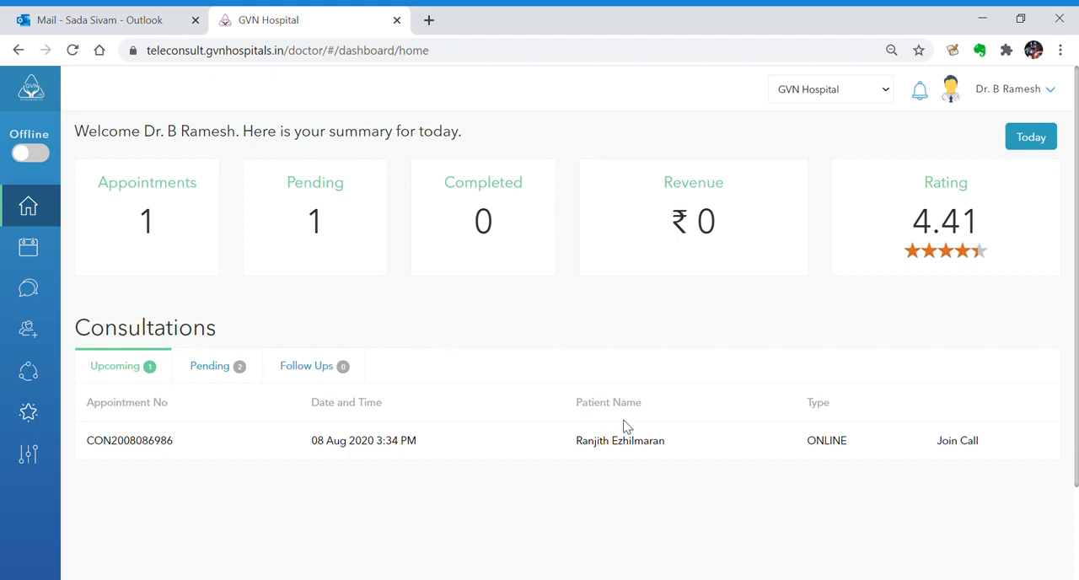
{"action": "left_click", "coordinate": [647, 449]}
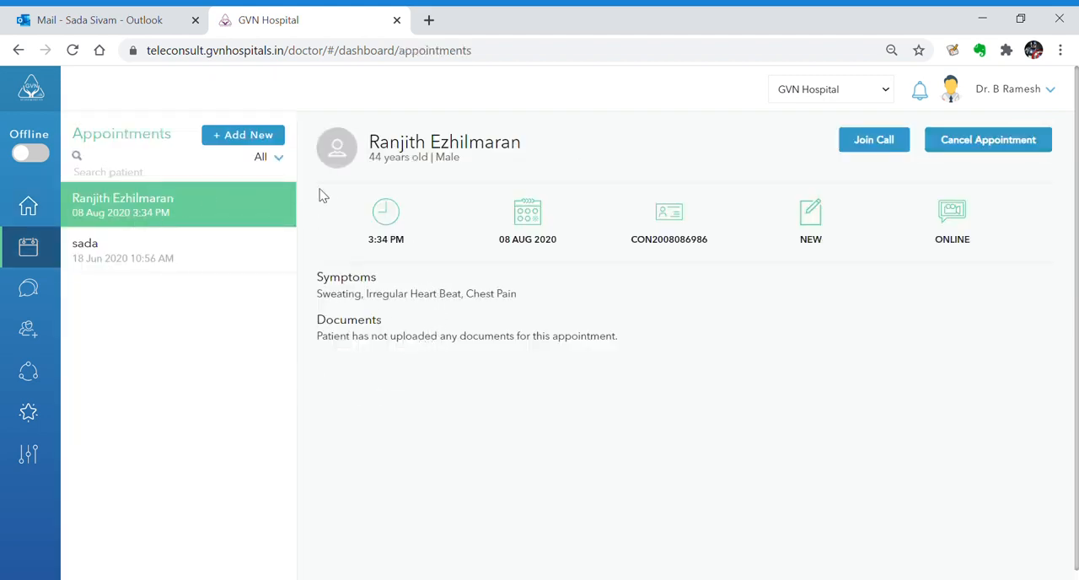
{"action": "left_click_drag", "start_coordinate": [368, 142], "coordinate": [482, 178]}
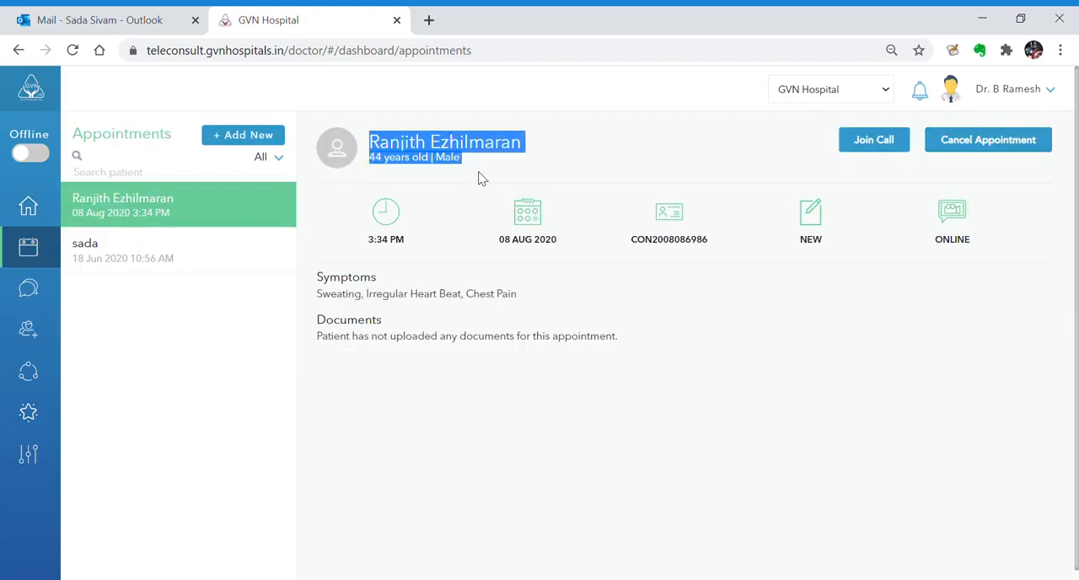
{"action": "left_click", "coordinate": [527, 328]}
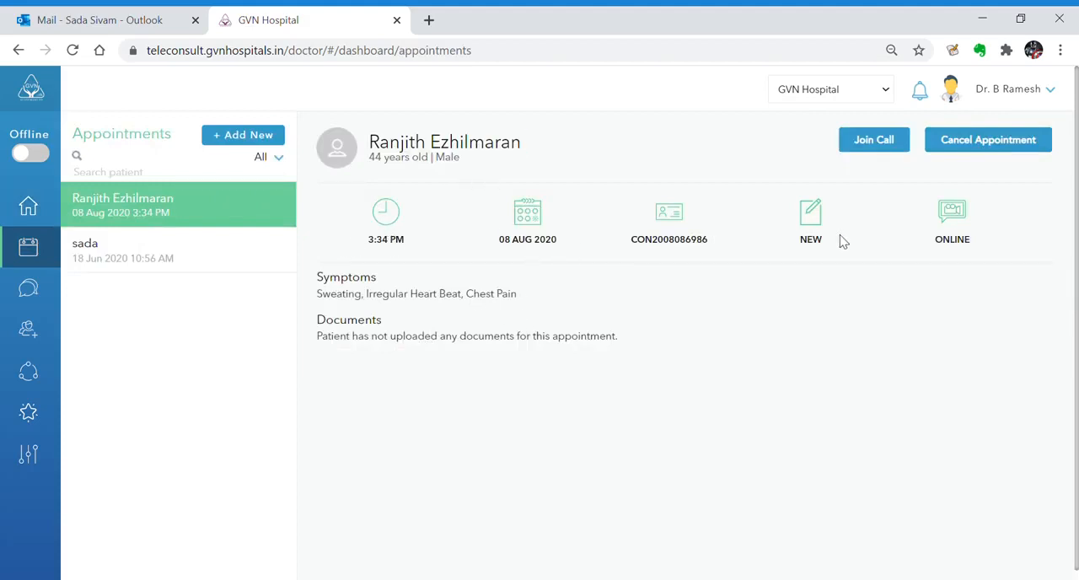
{"action": "left_click_drag", "start_coordinate": [986, 245], "coordinate": [962, 245]}
{"action": "left_click", "coordinate": [941, 287]}
{"action": "left_click_drag", "start_coordinate": [318, 337], "coordinate": [507, 340]}
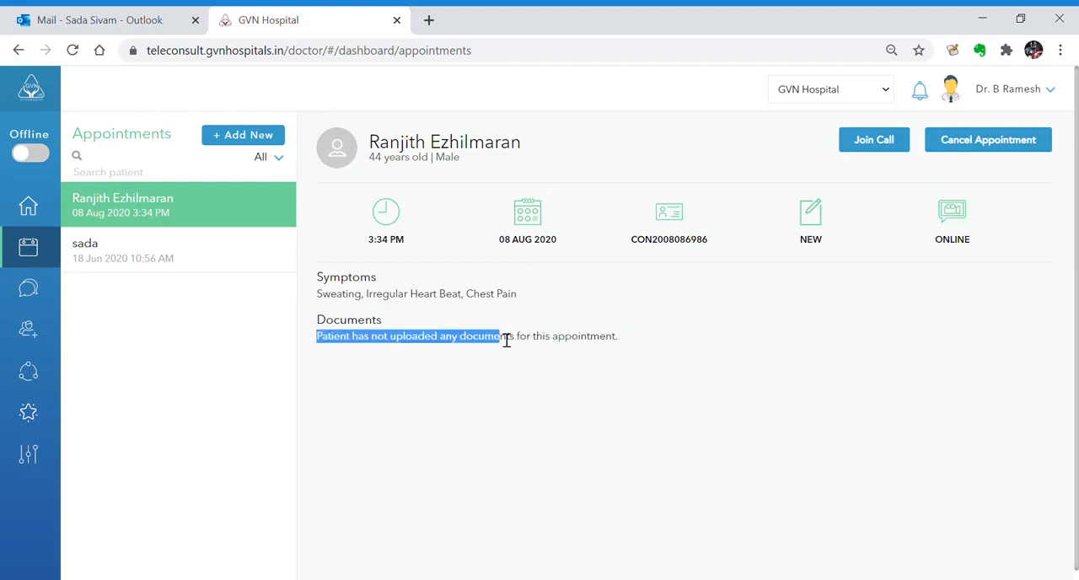
{"action": "left_click", "coordinate": [578, 351]}
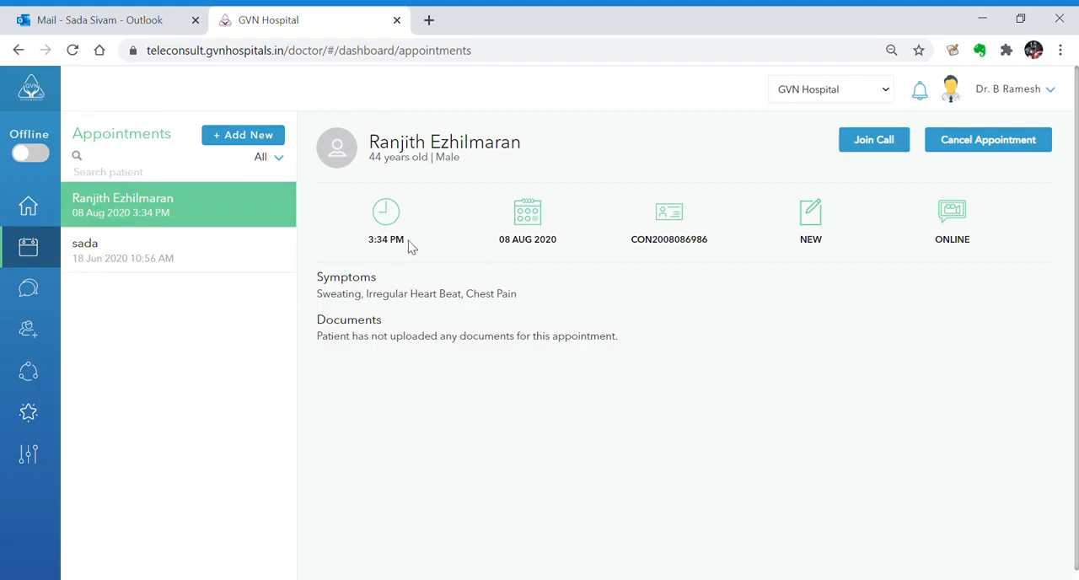
Open the consultation patient's record from the patients list and review the profile, appointments, consultations and prescription sections
{"action": "left_click", "coordinate": [30, 330]}
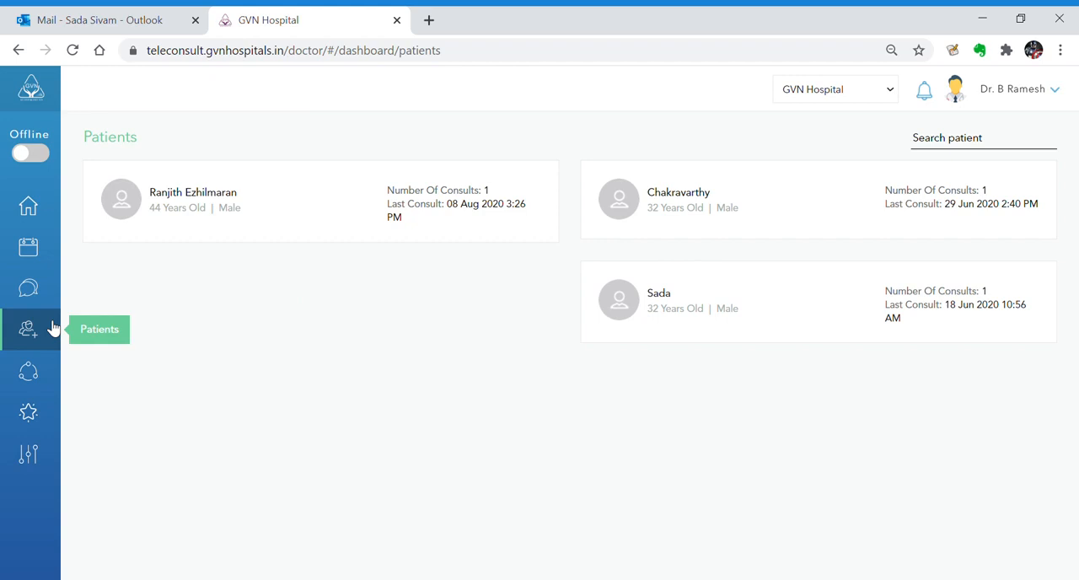
{"action": "left_click", "coordinate": [298, 205]}
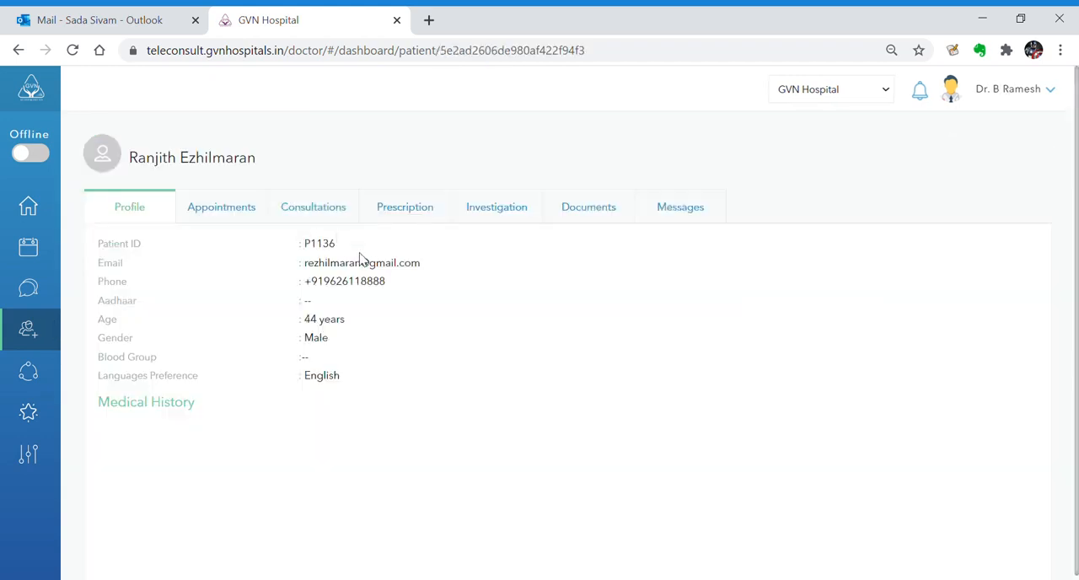
{"action": "left_click_drag", "start_coordinate": [344, 245], "coordinate": [337, 284]}
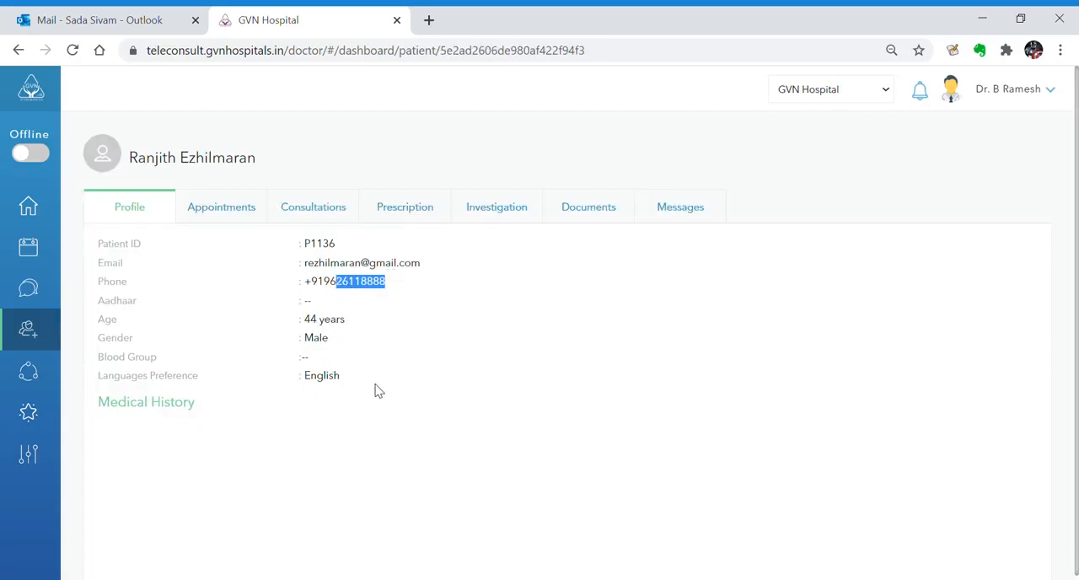
{"action": "left_click", "coordinate": [226, 217]}
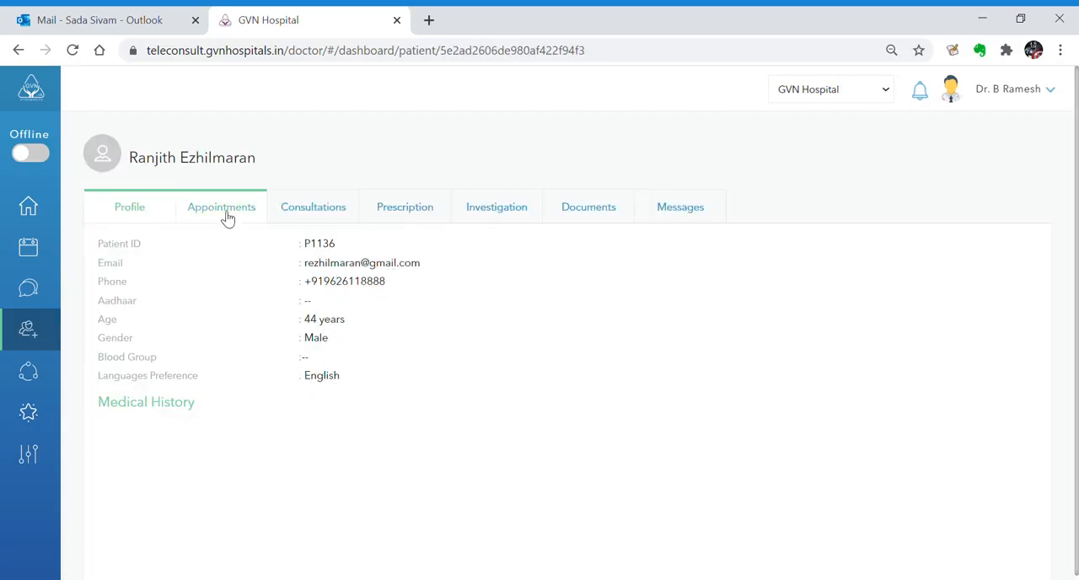
{"action": "left_click", "coordinate": [300, 226]}
{"action": "left_click", "coordinate": [380, 222]}
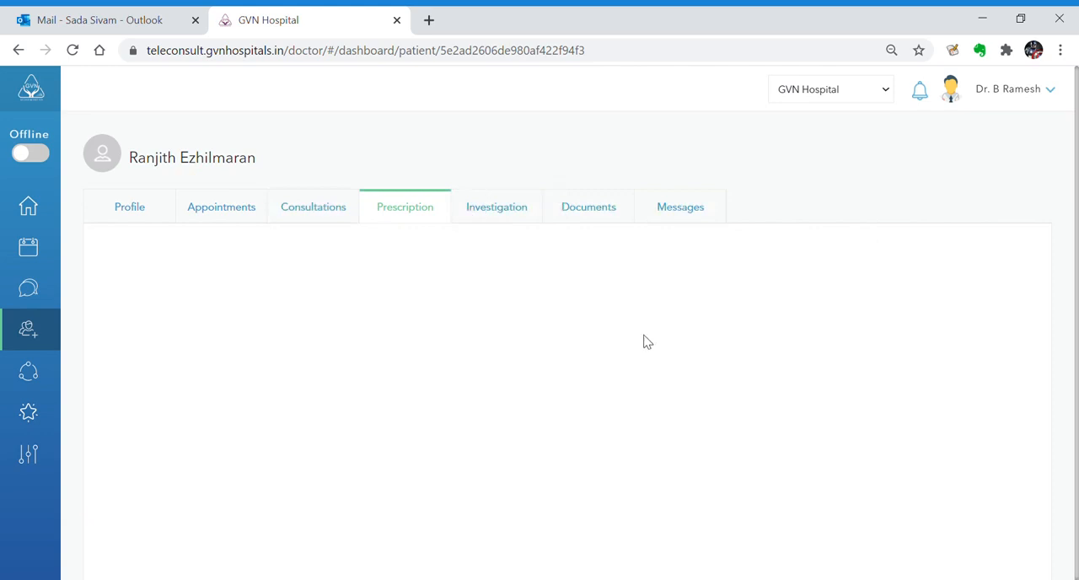
Open the doctor's settings and review the practice details and profile pages
{"action": "left_click", "coordinate": [28, 456]}
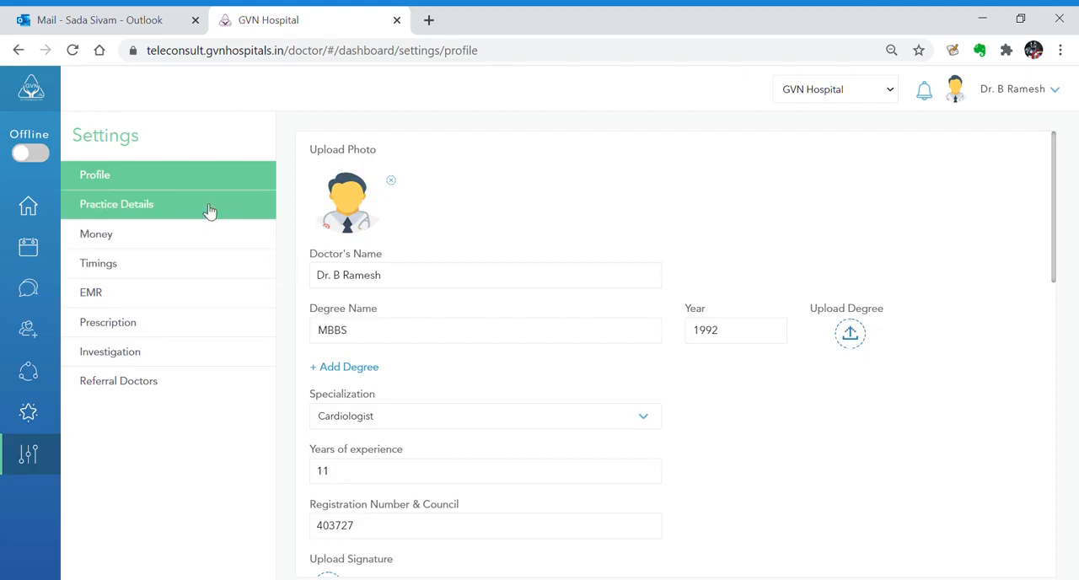
{"action": "left_click", "coordinate": [263, 203]}
{"action": "scroll", "coordinate": [333, 346], "scroll_direction": "down", "scroll_amount": 1}
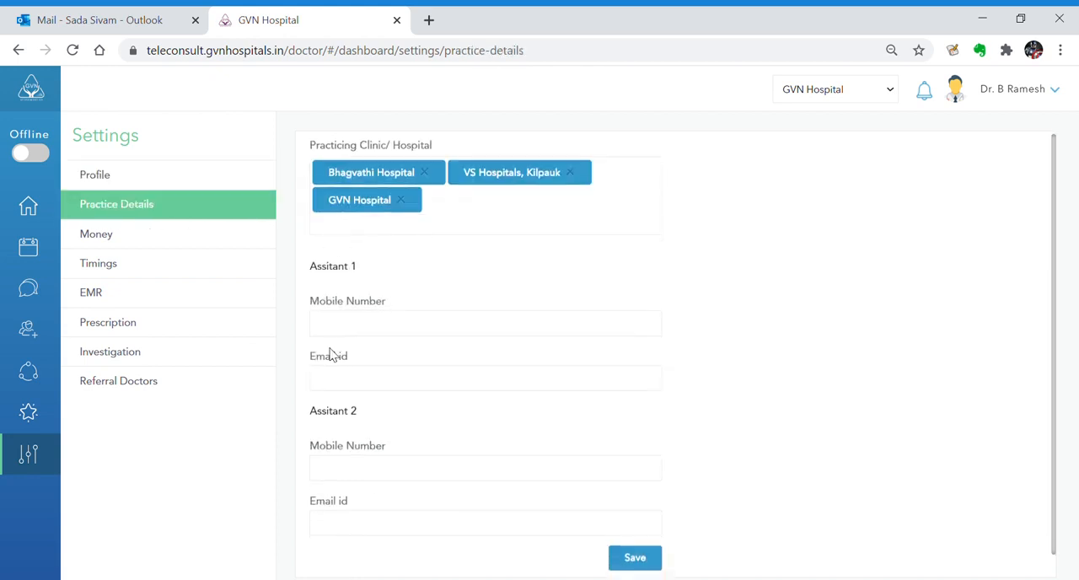
{"action": "left_click", "coordinate": [175, 173]}
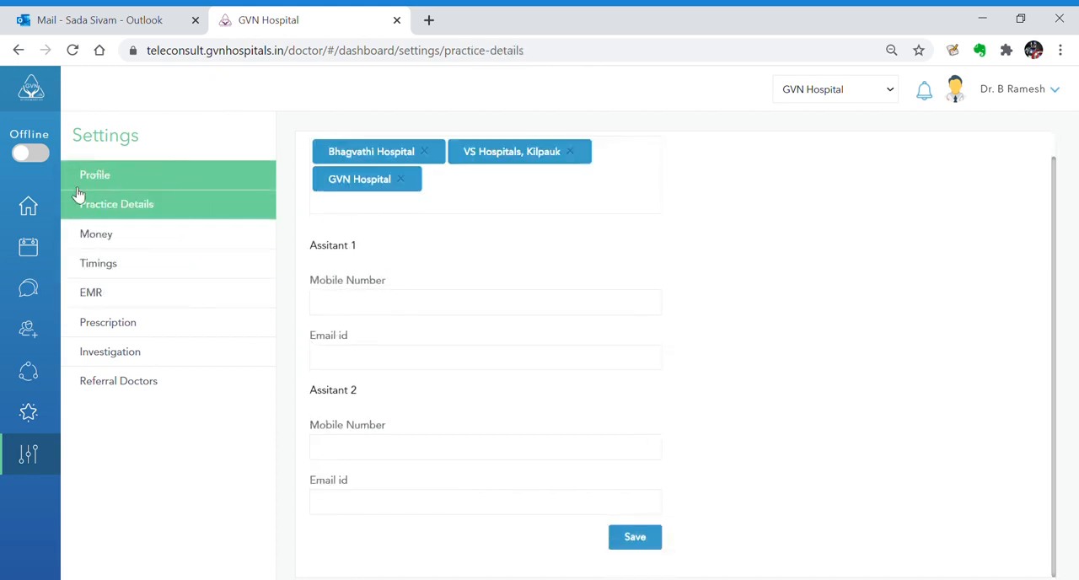
On the home dashboard, back out of declining the incoming consultation and accept the video call
{"action": "left_click", "coordinate": [32, 214]}
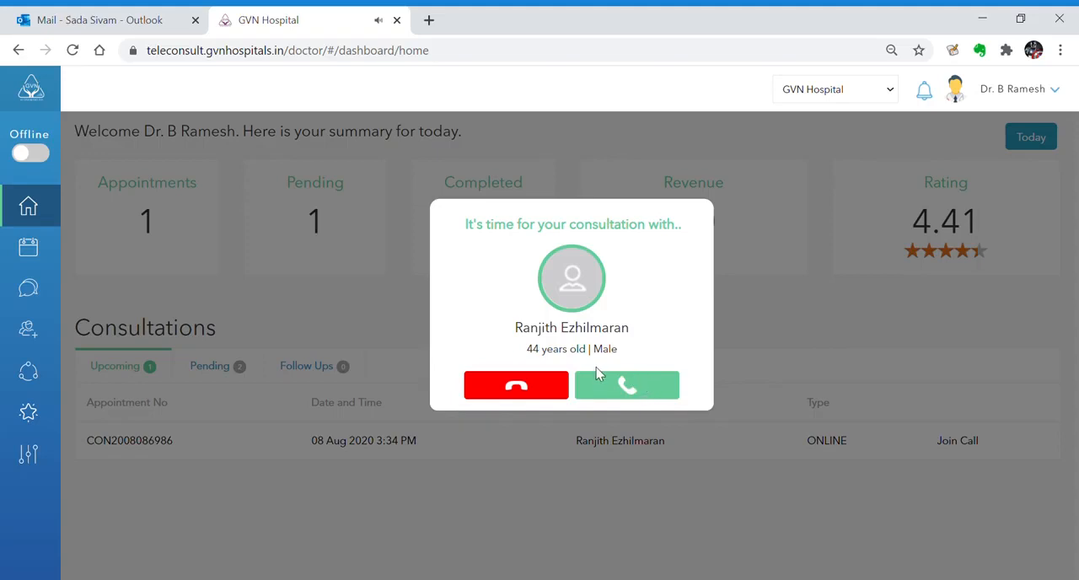
{"action": "left_click", "coordinate": [529, 388]}
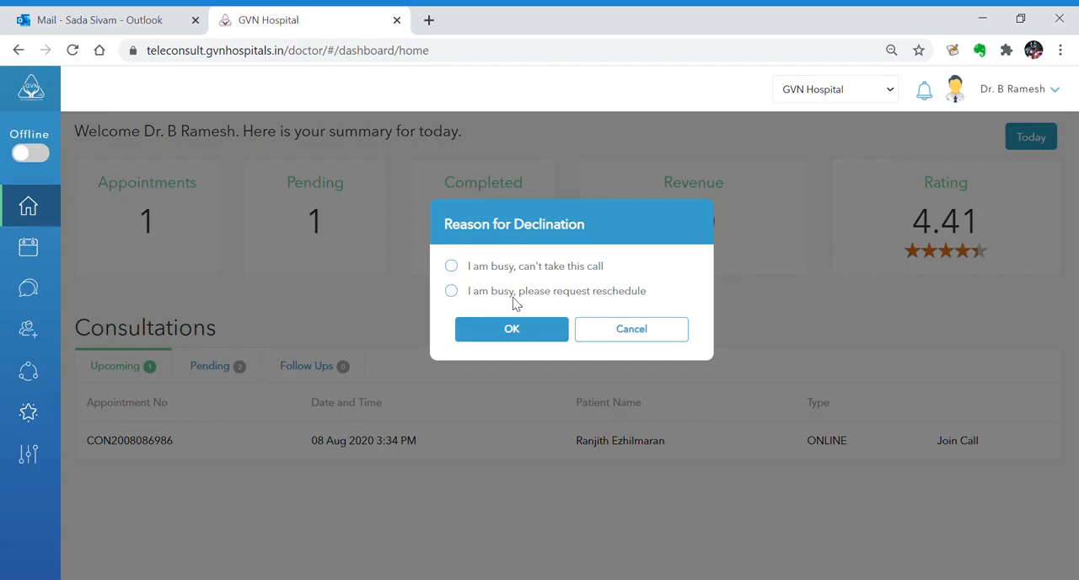
{"action": "left_click", "coordinate": [598, 329]}
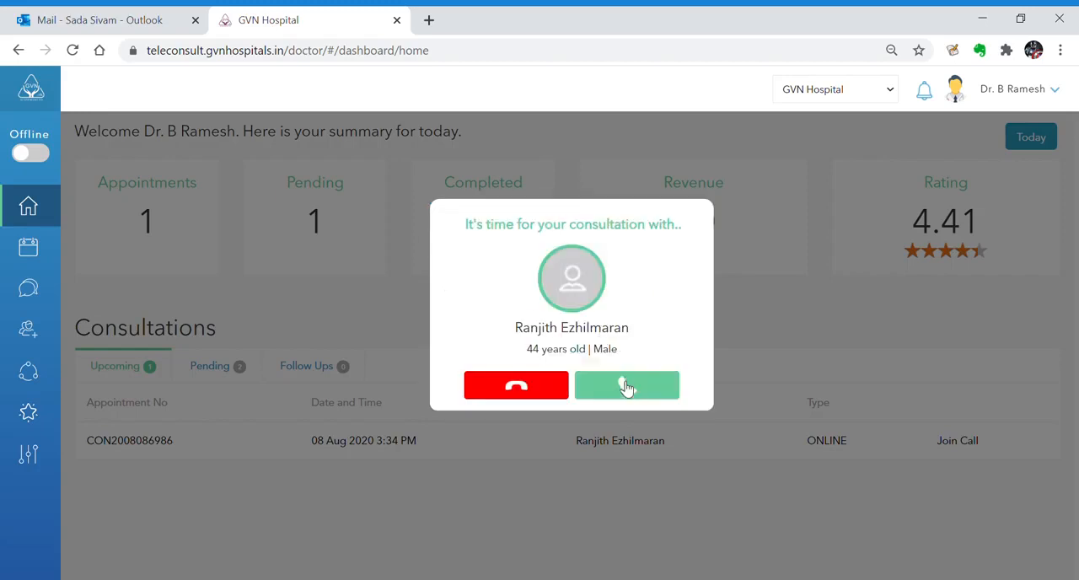
{"action": "left_click", "coordinate": [627, 388]}
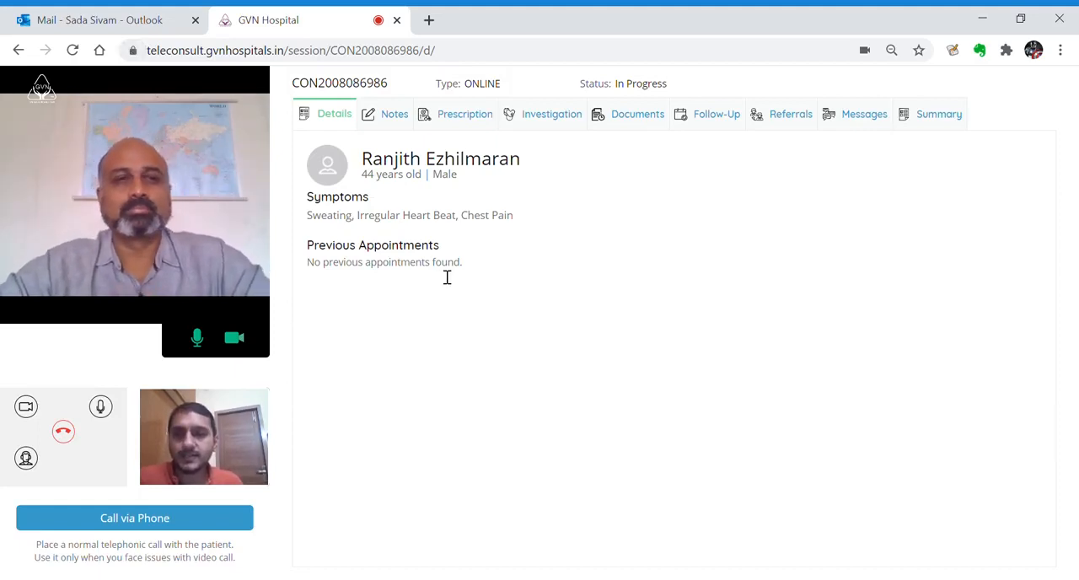
Review the patient's details, symptoms and previous appointments in the consultation session during the video call
{"action": "mouse_move", "coordinate": [234, 471]}
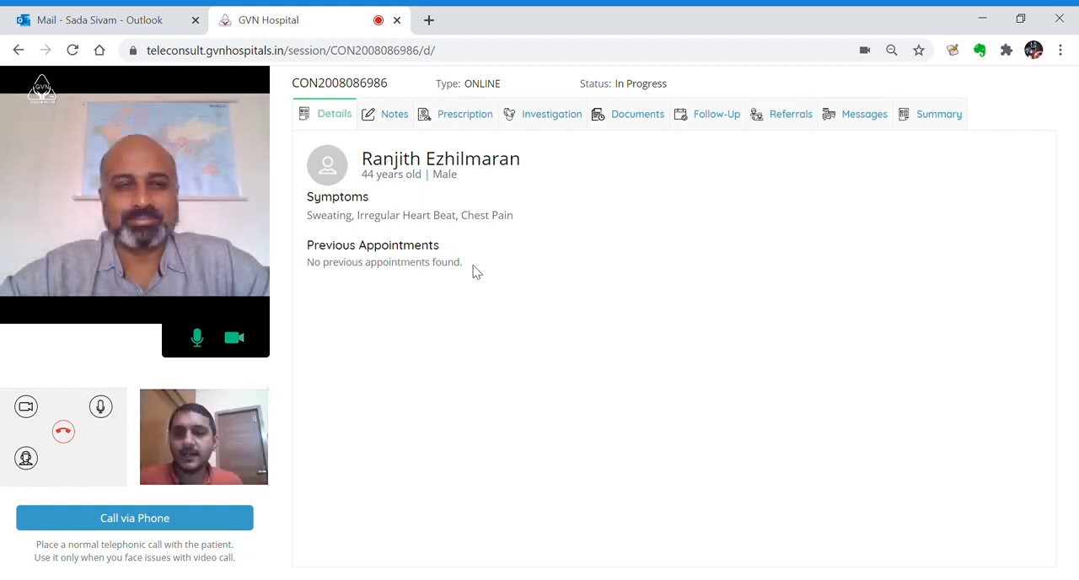
{"action": "left_click_drag", "start_coordinate": [482, 272], "coordinate": [361, 159]}
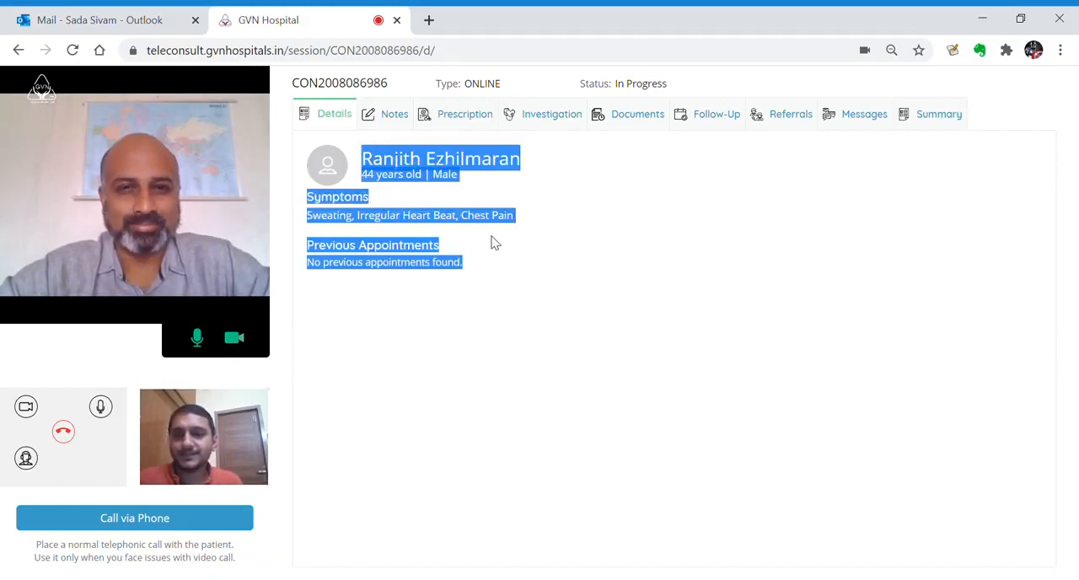
{"action": "left_click", "coordinate": [495, 243]}
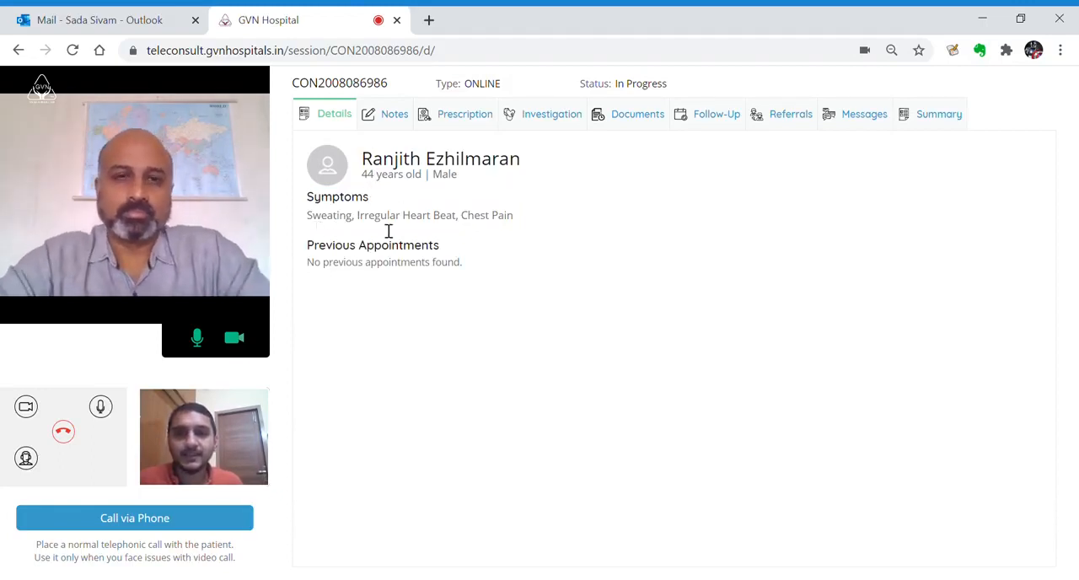
{"action": "left_click_drag", "start_coordinate": [525, 219], "coordinate": [411, 217]}
{"action": "left_click", "coordinate": [353, 229]}
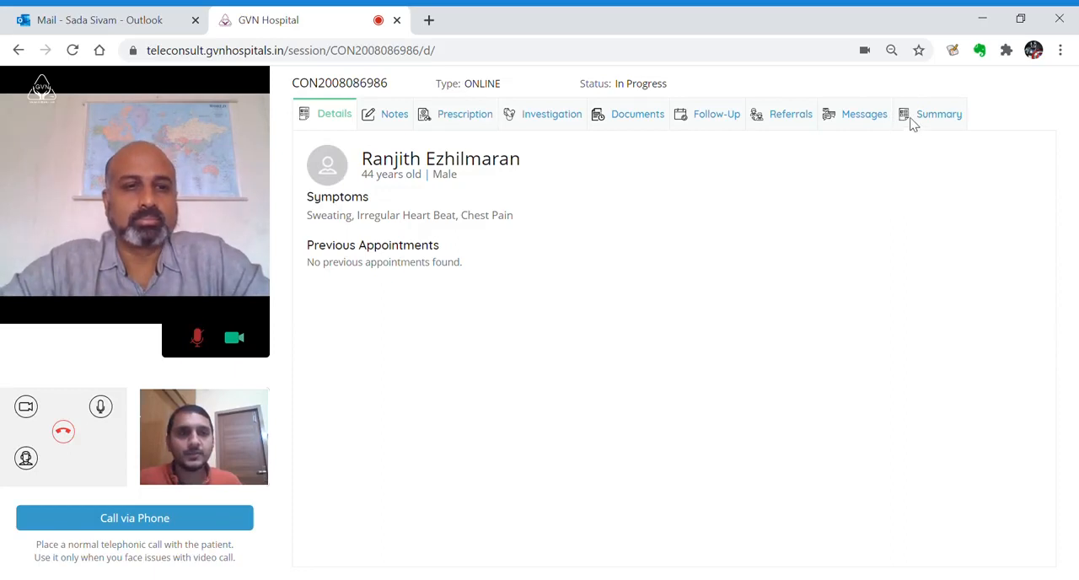
Add Stiff Neck, Overeating and Red eyes from the suggested chief complaints to the consultation notes, plus a custom complaint "tiredness"
{"action": "left_click", "coordinate": [396, 117]}
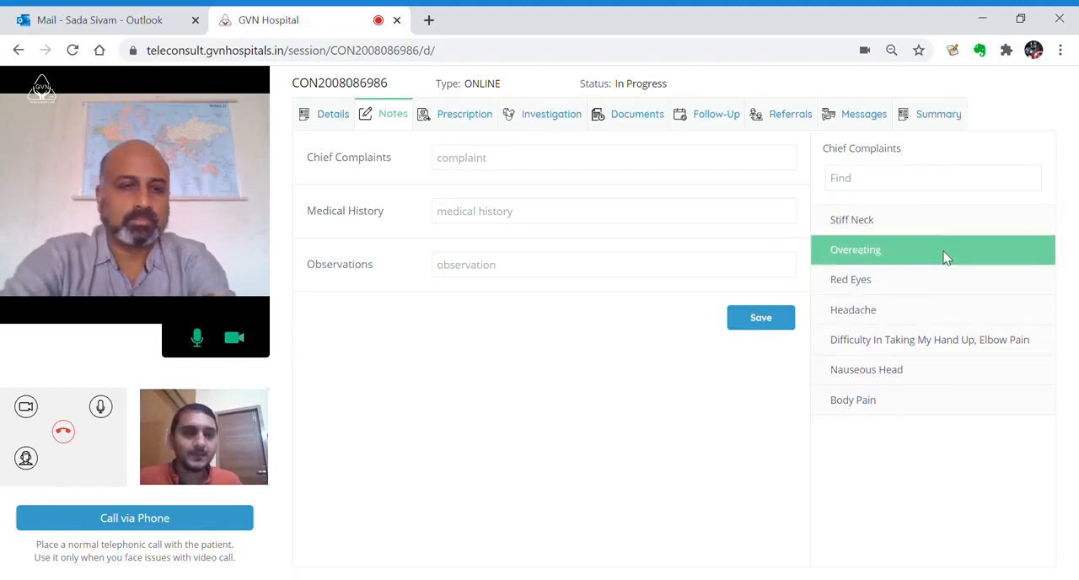
{"action": "left_click", "coordinate": [890, 231]}
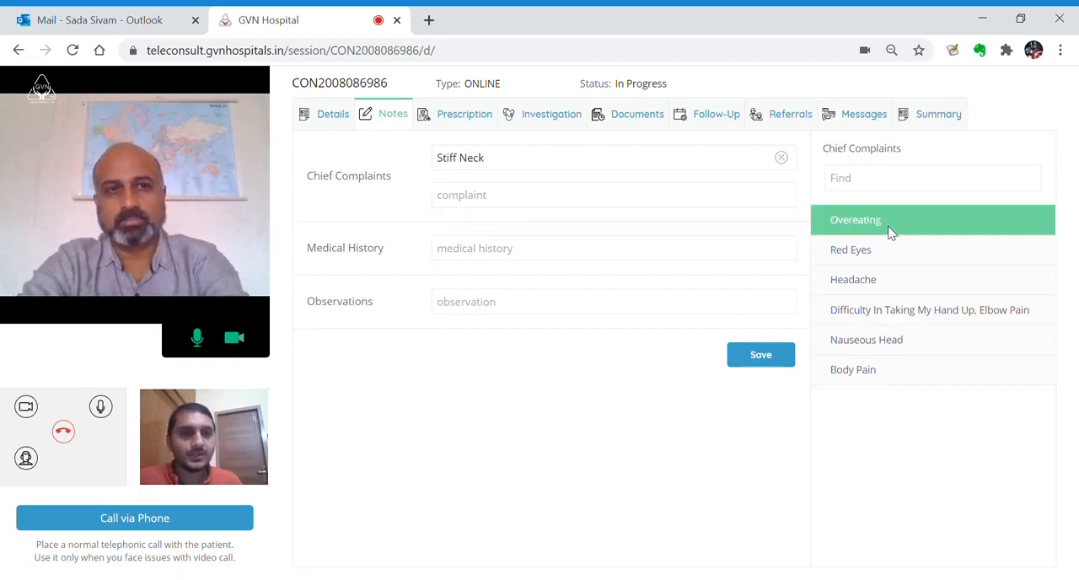
{"action": "left_click", "coordinate": [890, 231]}
{"action": "left_click", "coordinate": [890, 231]}
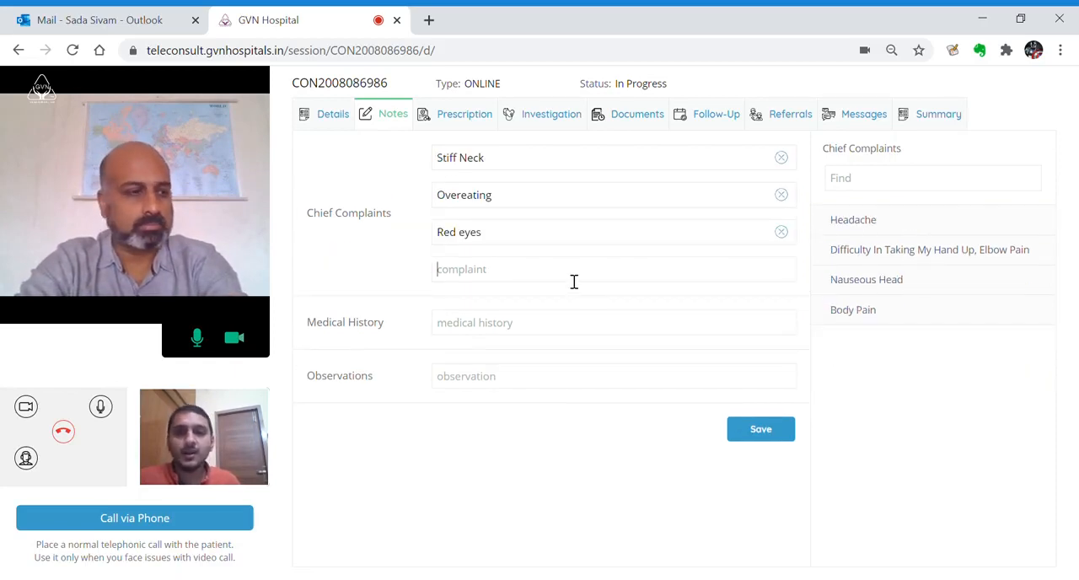
{"action": "type", "text": "tiredness"}
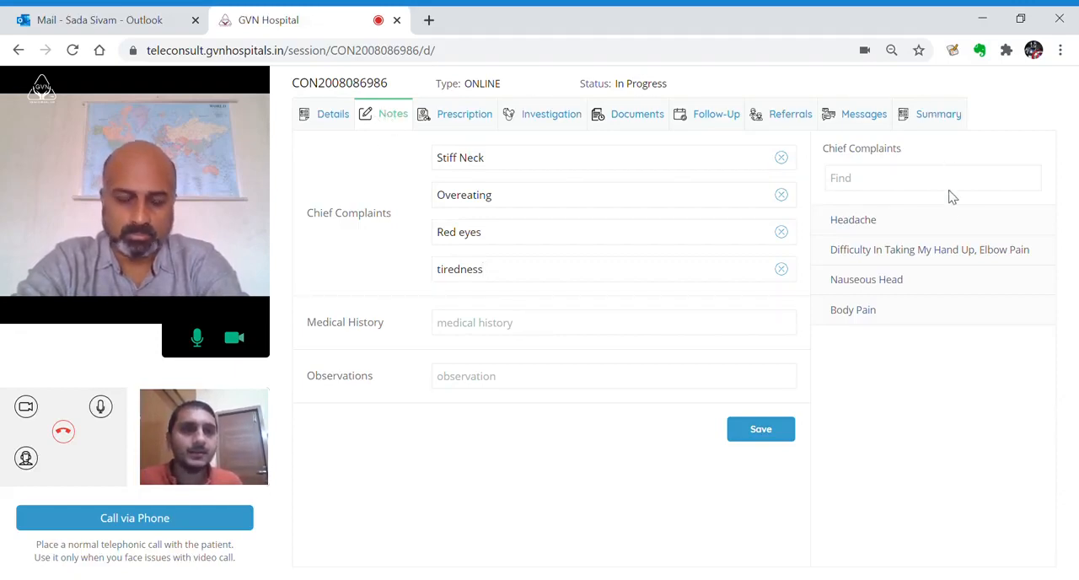
Add a new drug entry to the prescription and choose AUGMENTIN 1000MG/200MG INJECTION
{"action": "left_click", "coordinate": [477, 116]}
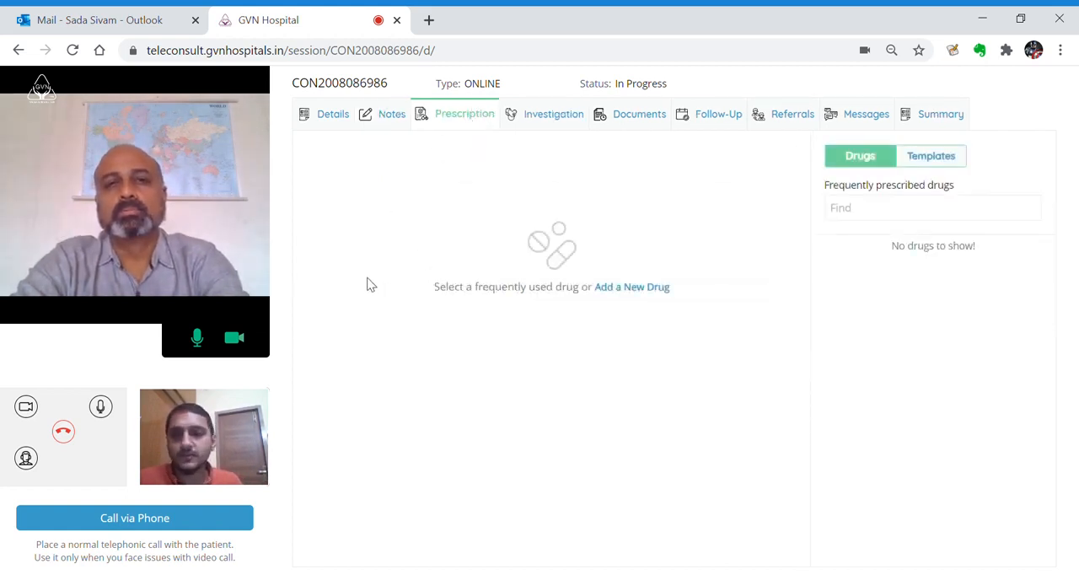
{"action": "left_click", "coordinate": [652, 291]}
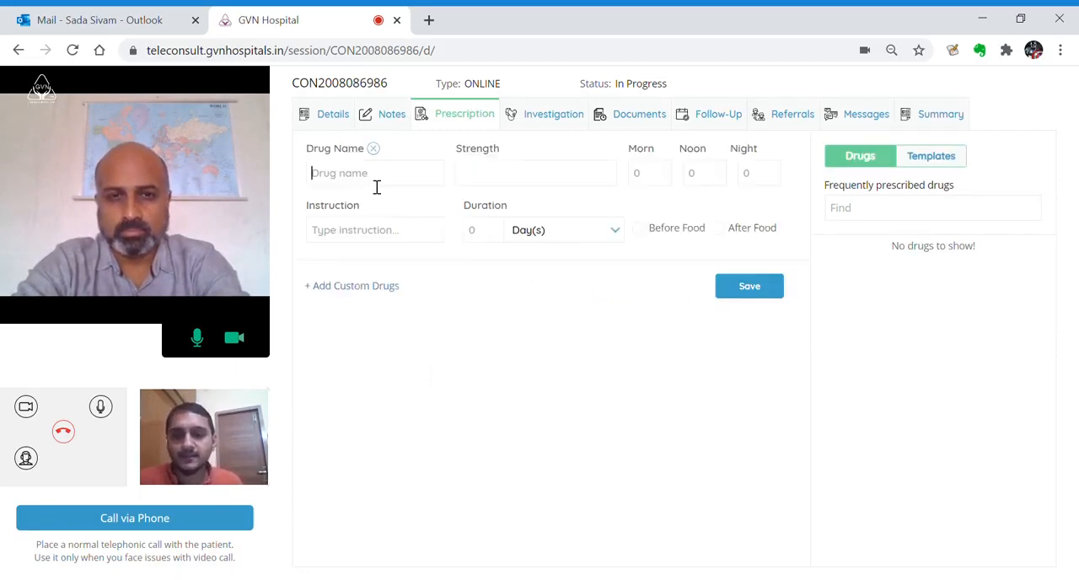
{"action": "type", "text": "augmen"}
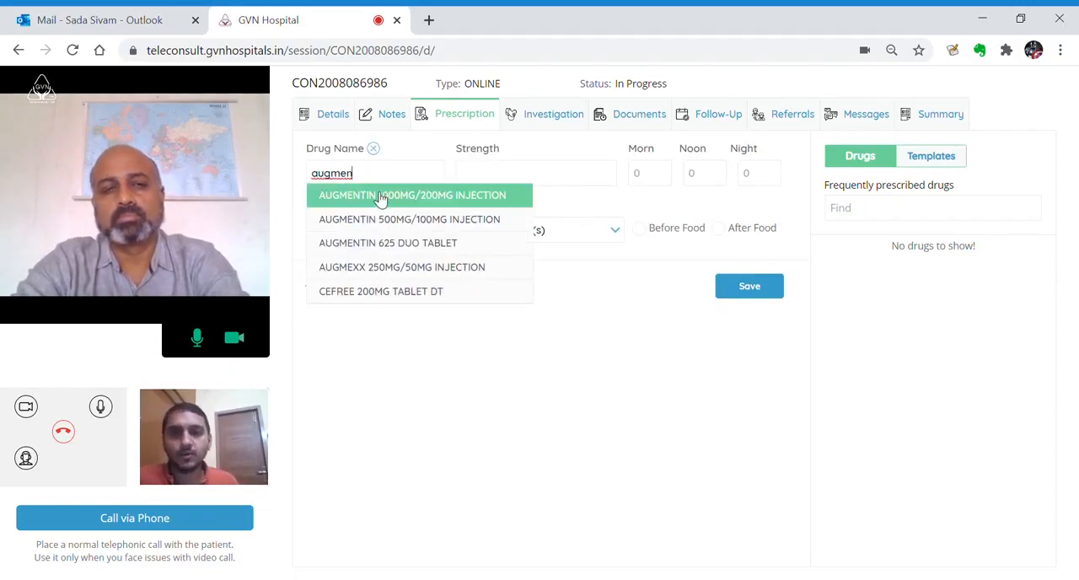
{"action": "left_click", "coordinate": [377, 196]}
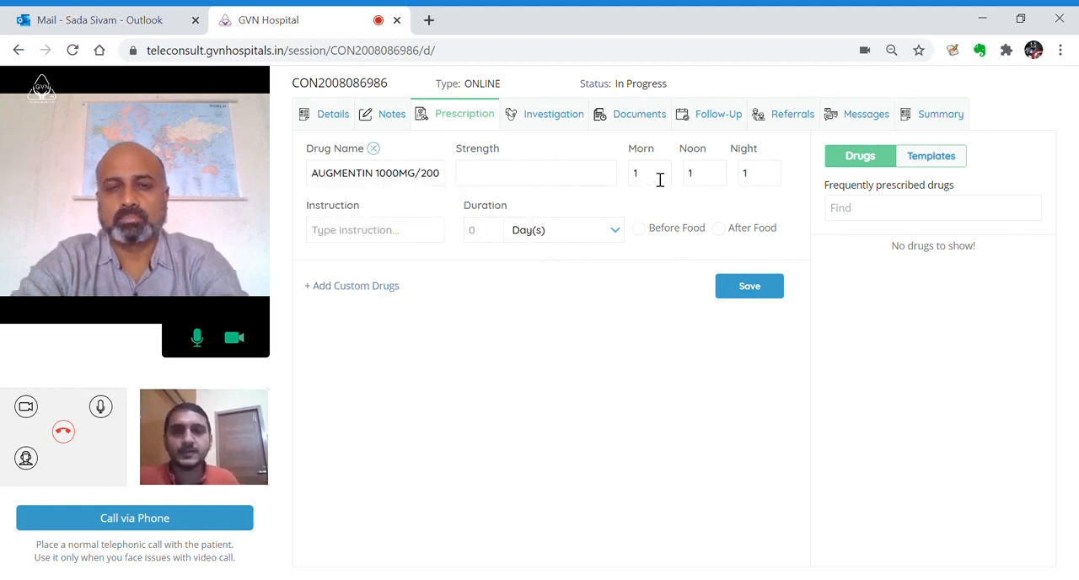
Set the AUGMENTIN prescription's duration to 2 days, mark it as After Food, and save the prescription
{"action": "left_click", "coordinate": [494, 234]}
{"action": "type", "text": "2"}
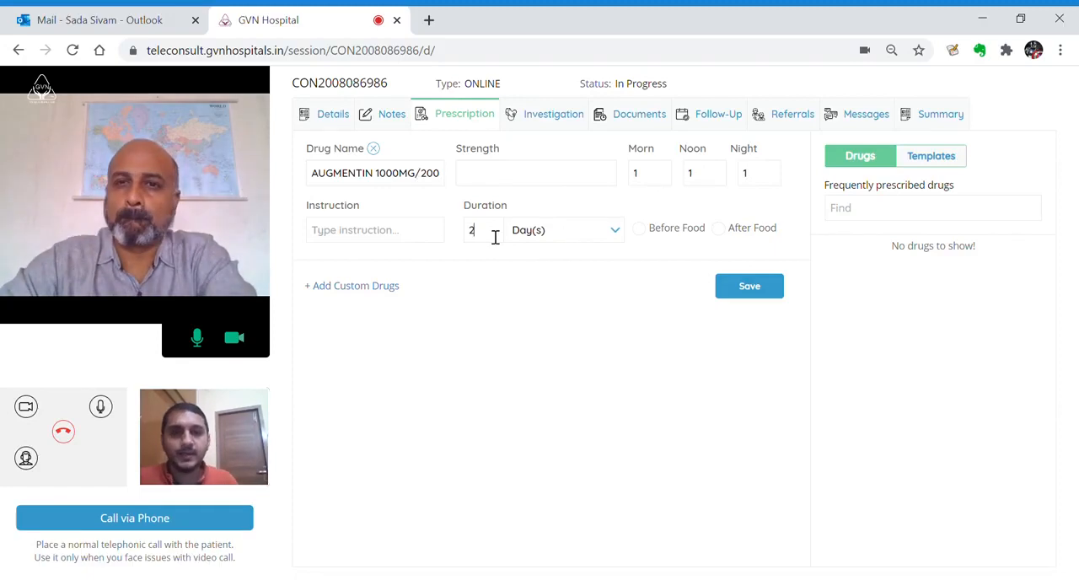
{"action": "left_click", "coordinate": [743, 233]}
{"action": "left_click", "coordinate": [753, 288]}
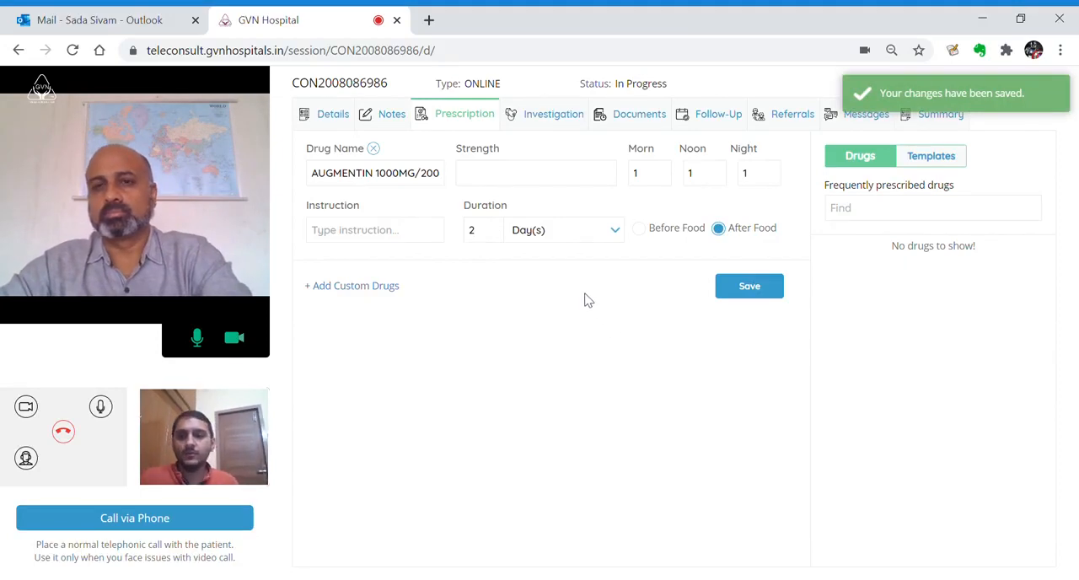
Add a new investigation to the consultation and choose MRI BRAIN as the test name
{"action": "left_click", "coordinate": [541, 114]}
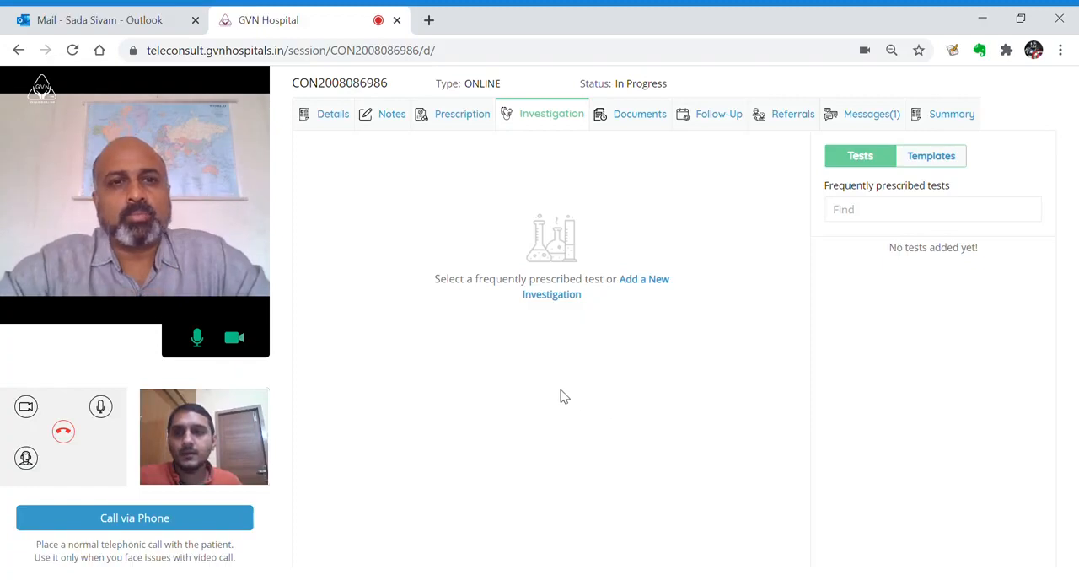
{"action": "left_click", "coordinate": [443, 116]}
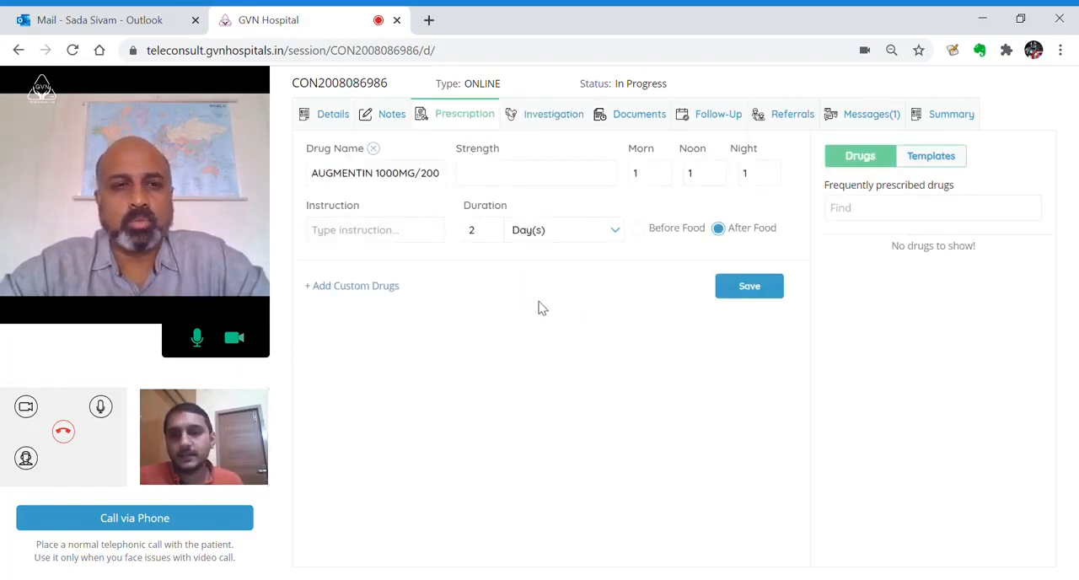
{"action": "left_click", "coordinate": [546, 116]}
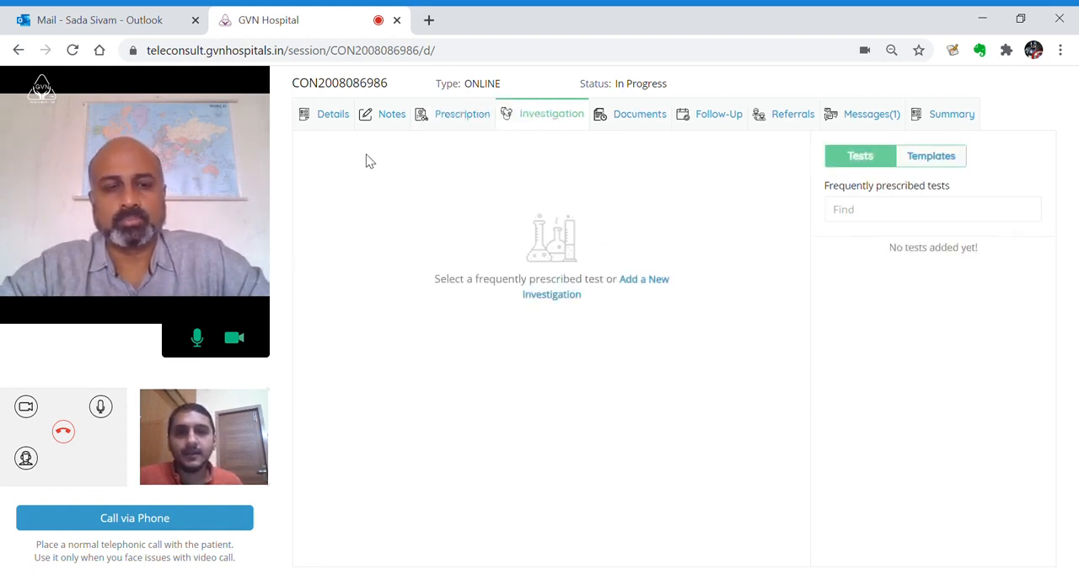
{"action": "left_click", "coordinate": [642, 284]}
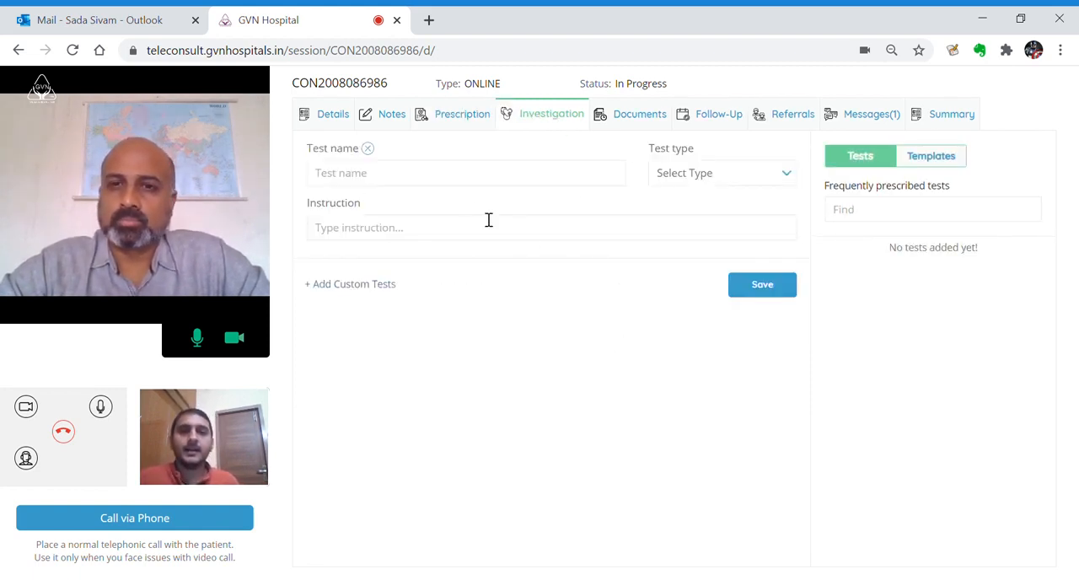
{"action": "left_click", "coordinate": [458, 173]}
{"action": "type", "text": "mri brain"}
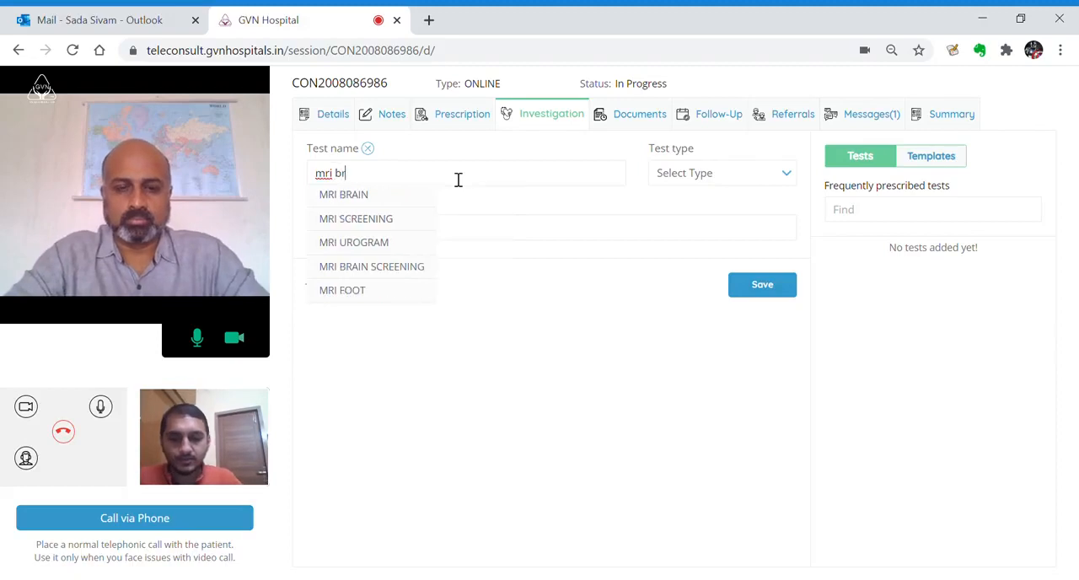
{"action": "left_click", "coordinate": [374, 195]}
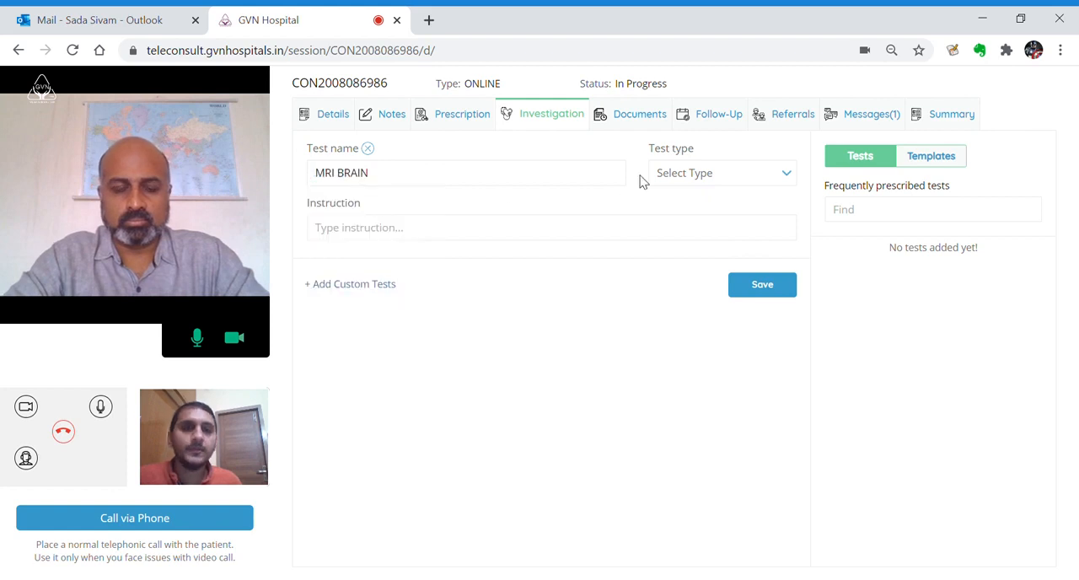
Set the MRI BRAIN test's type to MRI, enter the instruction "go after eating", and save the investigation
{"action": "left_click", "coordinate": [721, 177]}
{"action": "left_click", "coordinate": [727, 229]}
{"action": "left_click", "coordinate": [431, 235]}
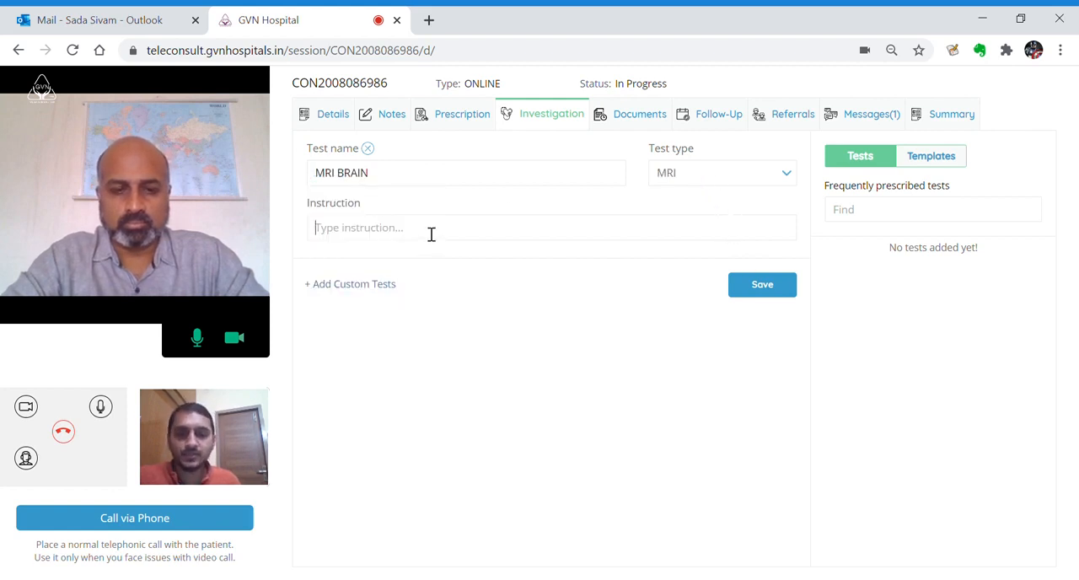
{"action": "type", "text": "go after"}
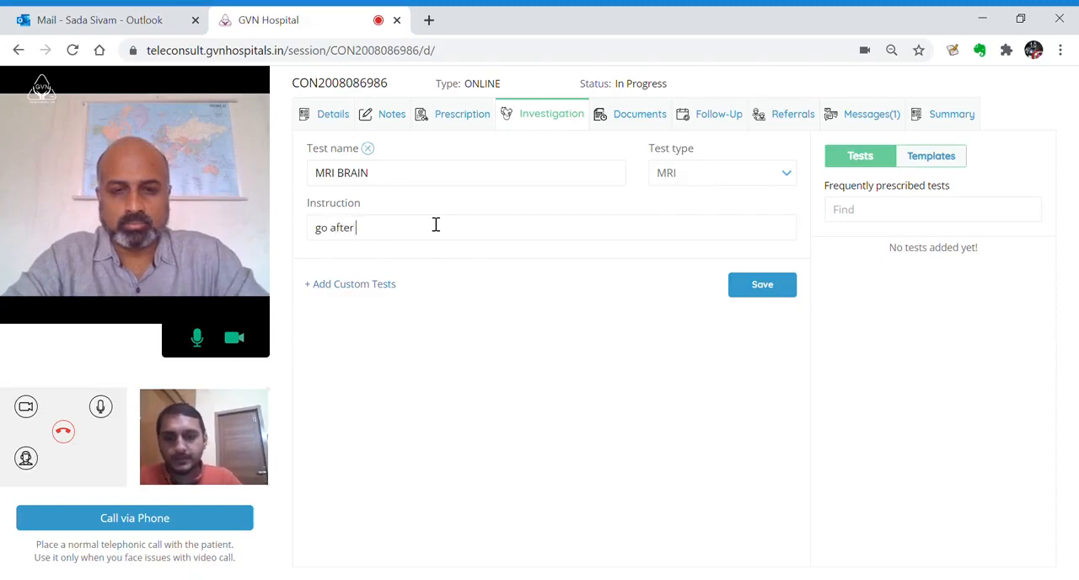
{"action": "type", "text": " eating"}
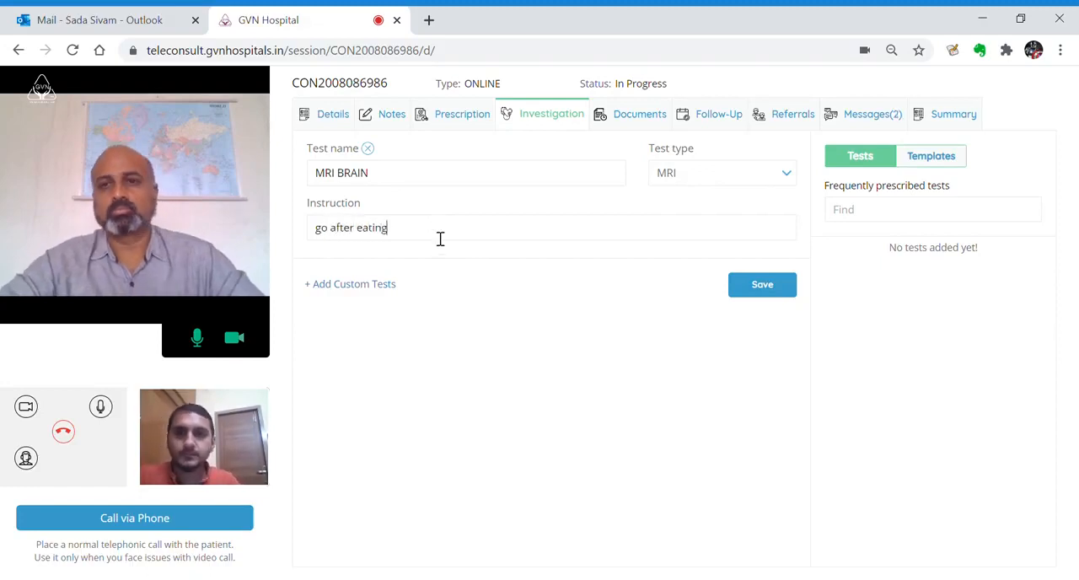
{"action": "left_click", "coordinate": [777, 294]}
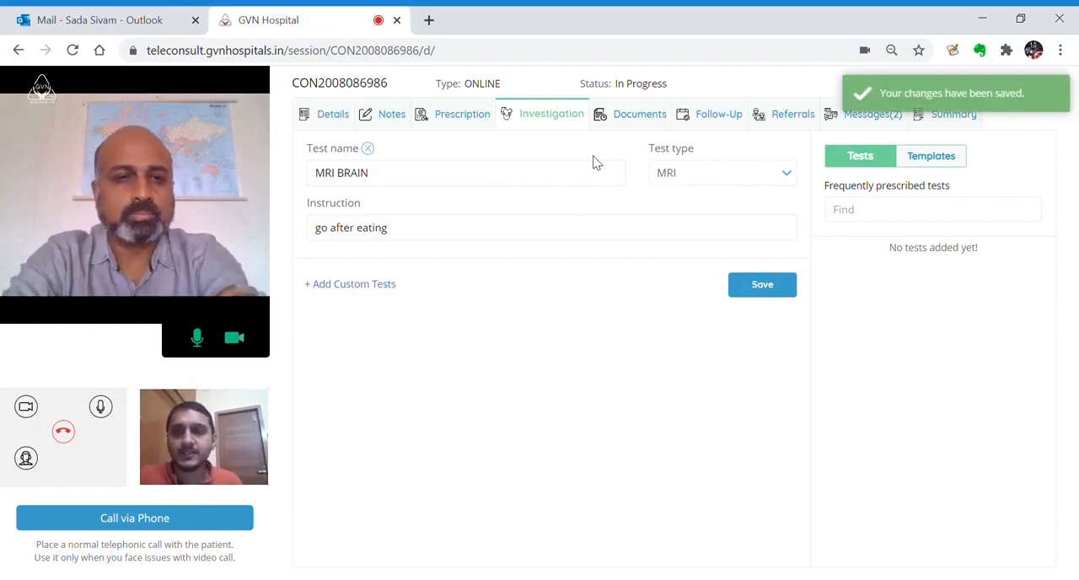
Check the consultation's documents, and add and save an online follow-up for 5 days
{"action": "left_click", "coordinate": [631, 122]}
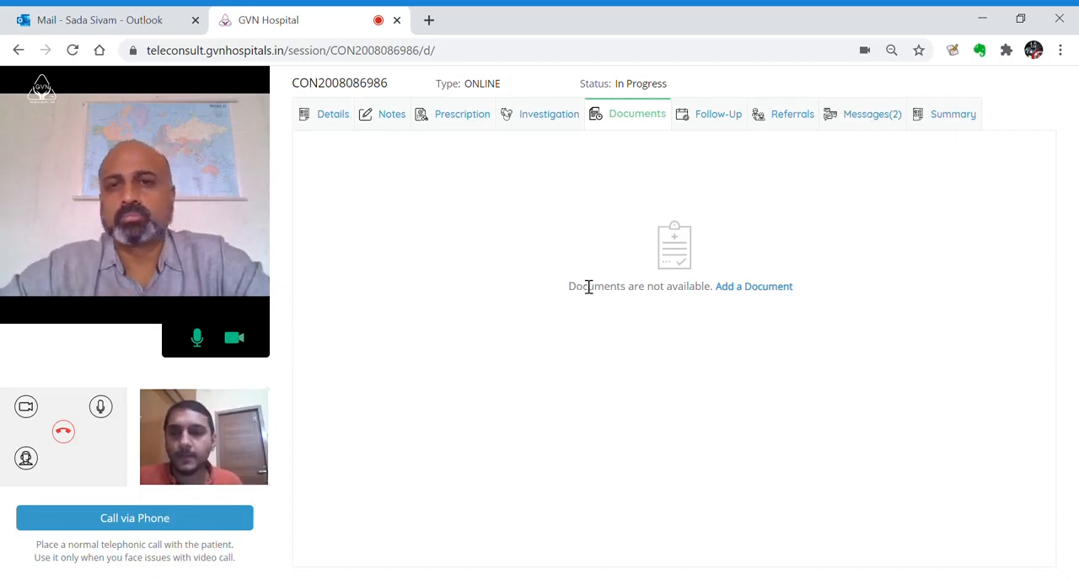
{"action": "left_click", "coordinate": [723, 118]}
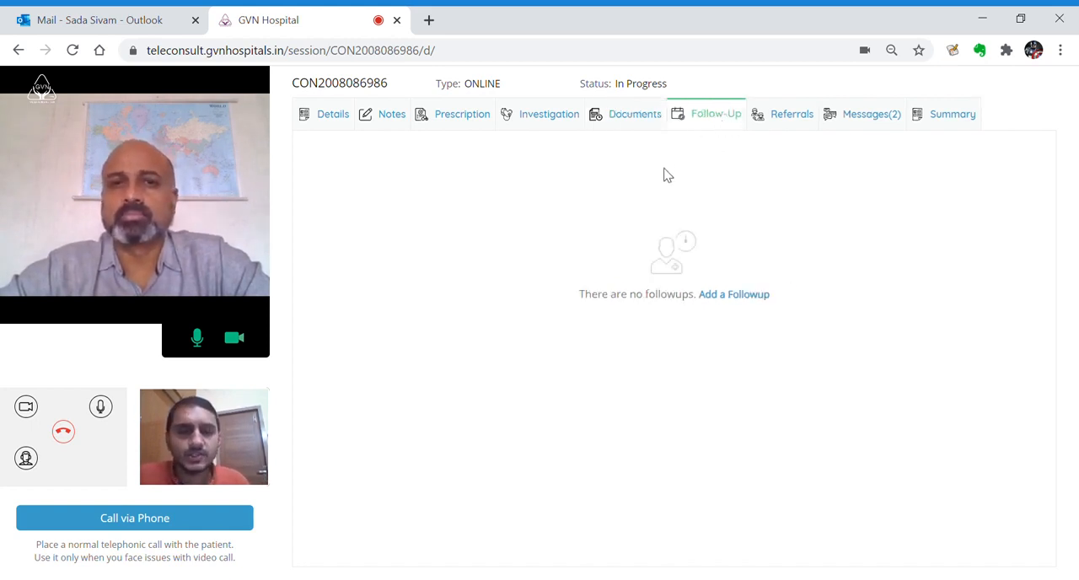
{"action": "left_click", "coordinate": [729, 297]}
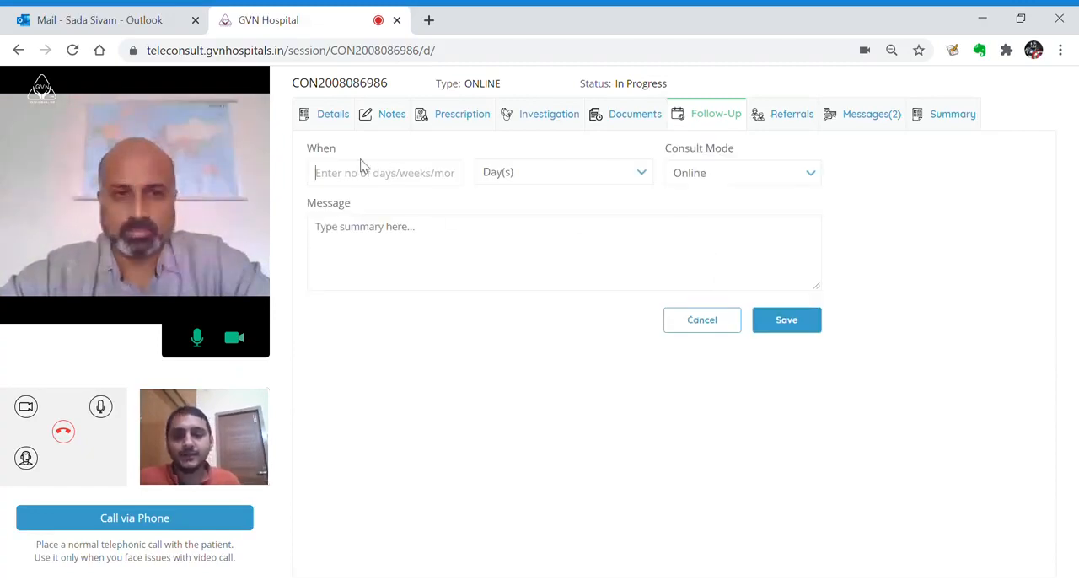
{"action": "type", "text": "5"}
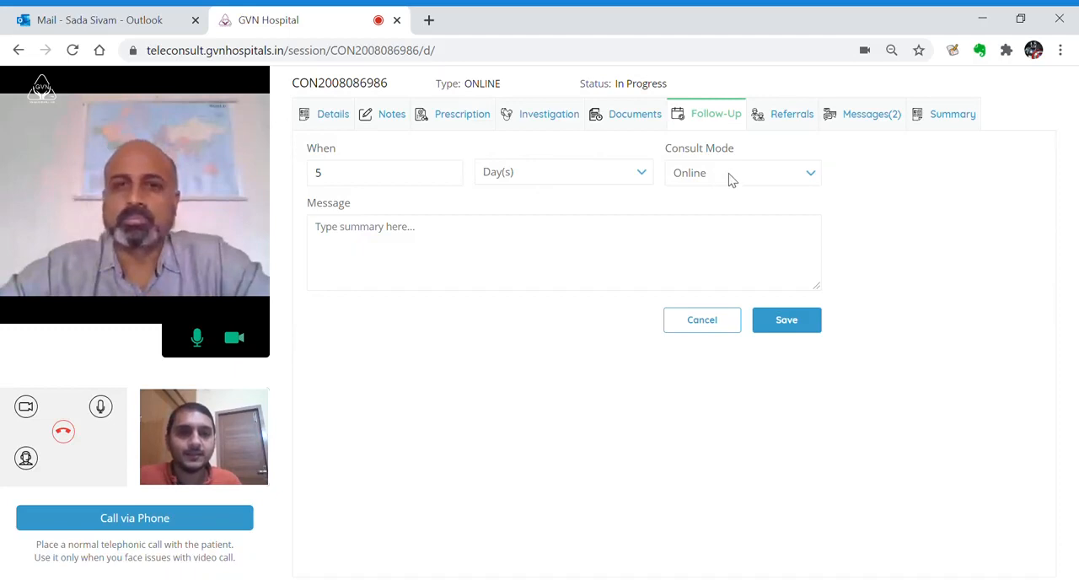
{"action": "left_click", "coordinate": [793, 322]}
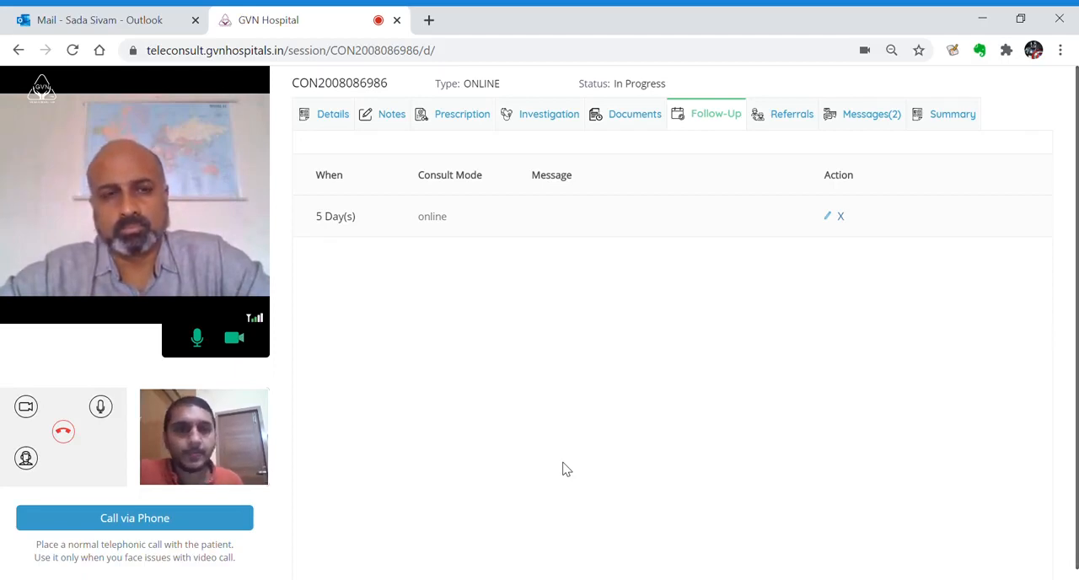
Search for a doctor to refer by name, open the Mediknit COVID19 Helpline anesthesiologist's referral form, and cancel the referral
{"action": "left_click", "coordinate": [785, 122]}
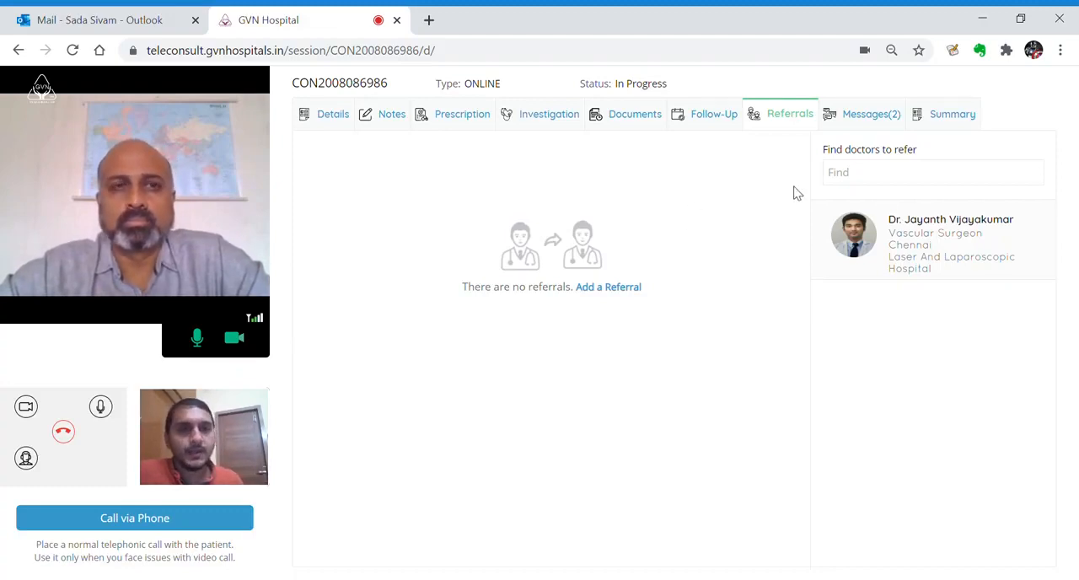
{"action": "left_click", "coordinate": [878, 184]}
{"action": "type", "text": "arun"}
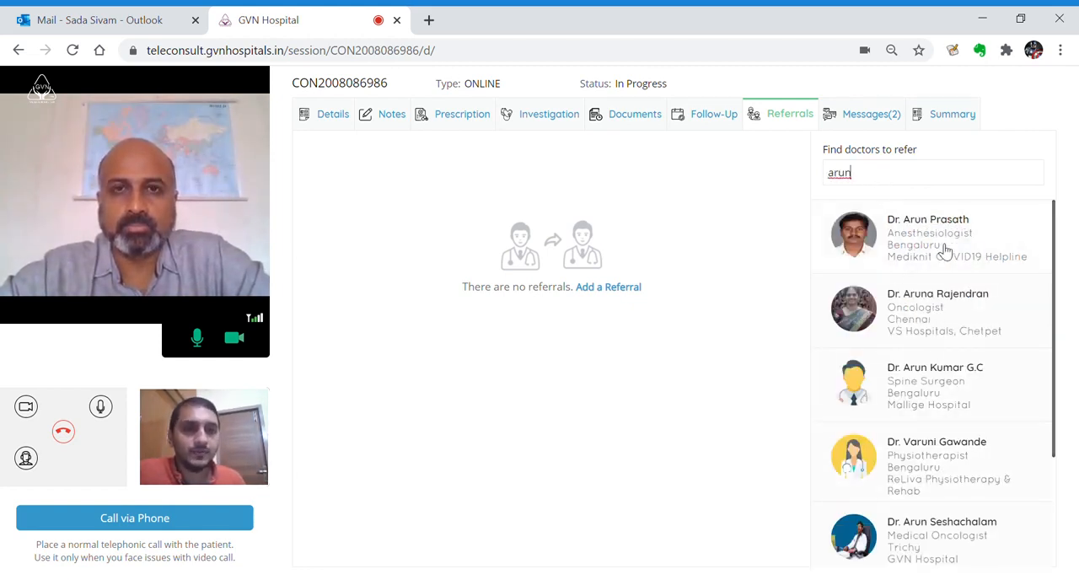
{"action": "left_click", "coordinate": [944, 251]}
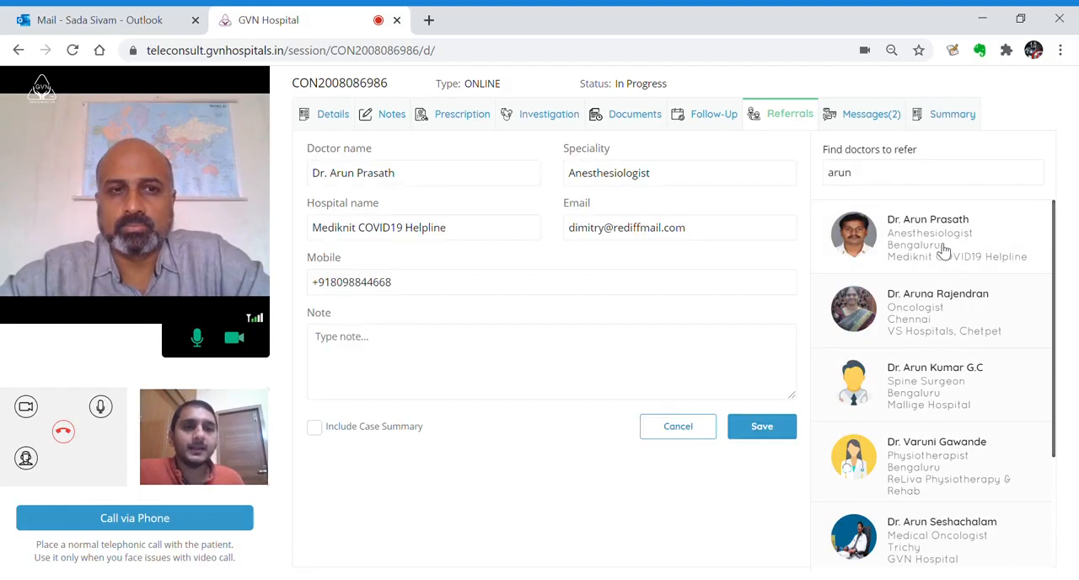
{"action": "left_click", "coordinate": [691, 430]}
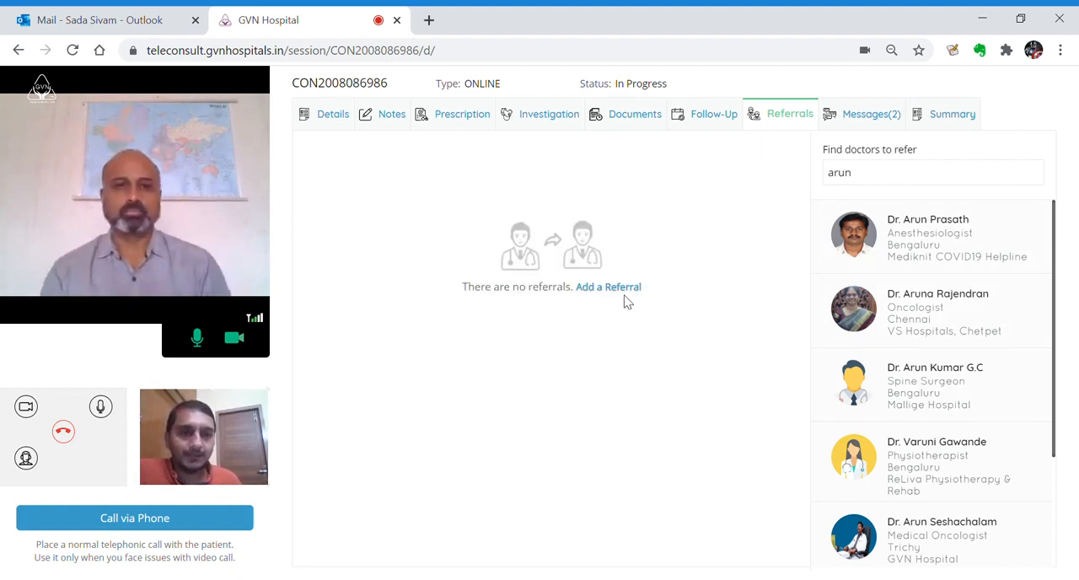
Reply to the patient's chat with a message agreeing to the follow-up by name and another saying "i will keep the consult open"
{"action": "left_click", "coordinate": [841, 120]}
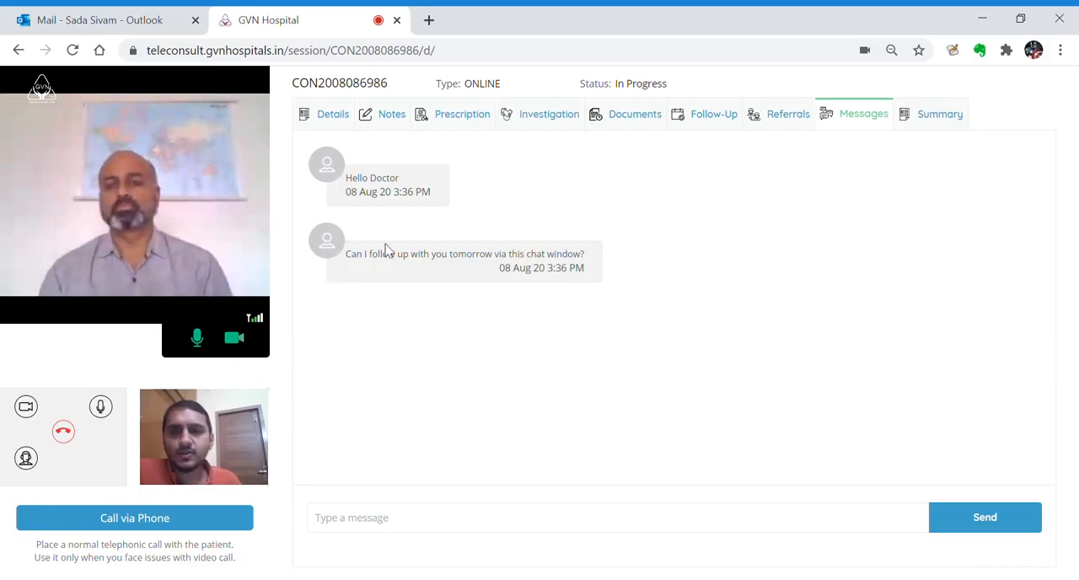
{"action": "left_click", "coordinate": [453, 523]}
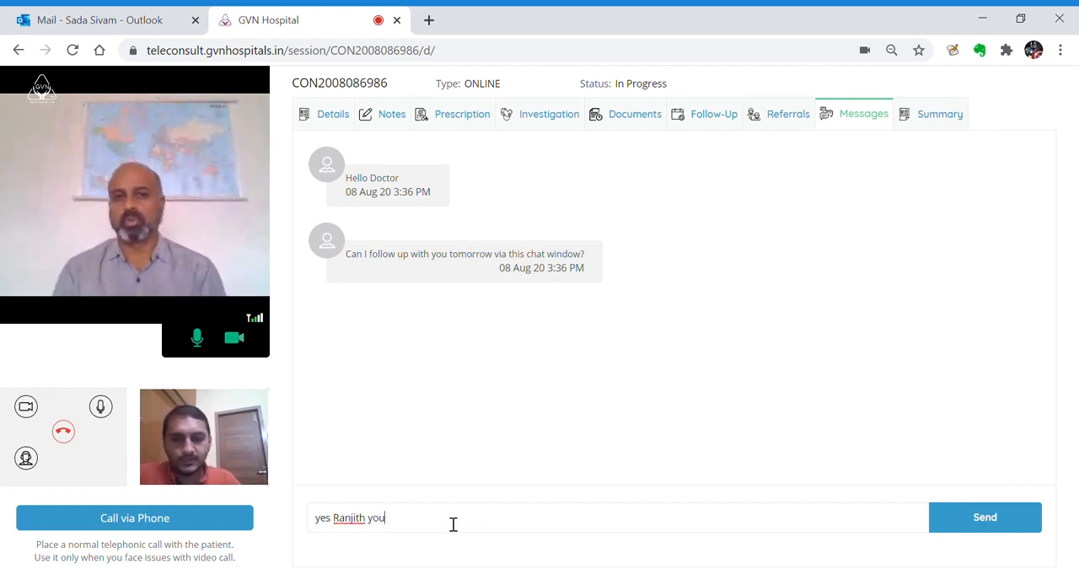
{"action": "type", "text": " can"}
{"action": "key", "text": "Return"}
{"action": "type", "text": "i will keep the consult open"}
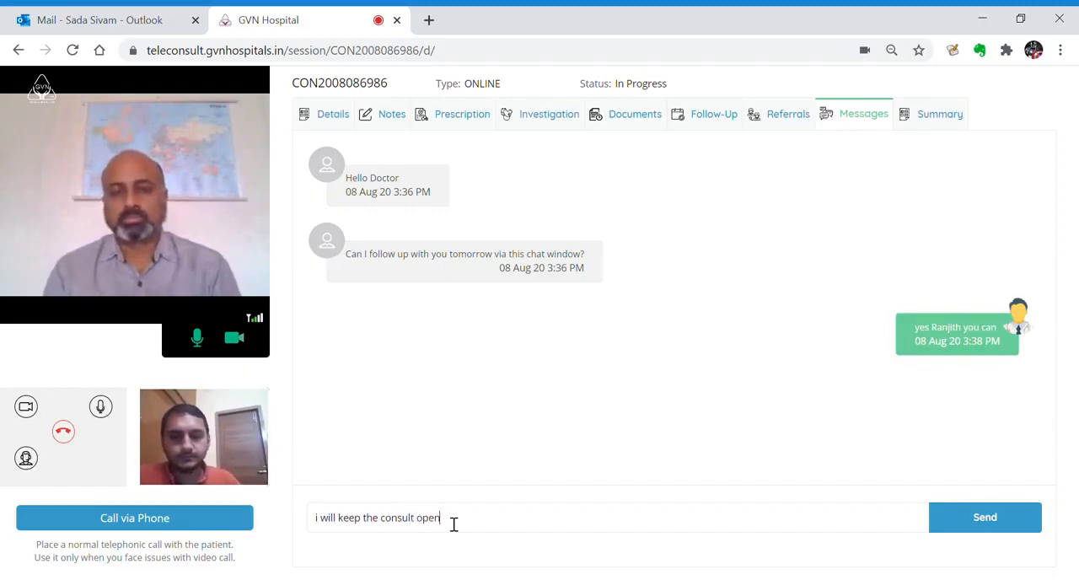
{"action": "key", "text": "Return"}
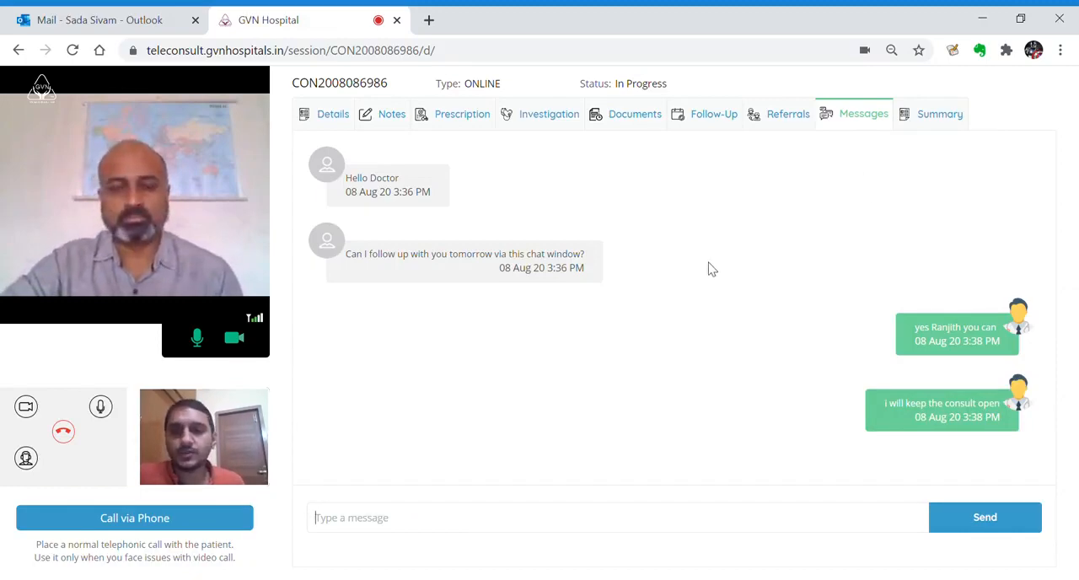
Revisit the consultation's referrals and summary, and read the patient's latest reply in the messages
{"action": "key", "text": "ctrl+Tab"}
{"action": "left_click", "coordinate": [244, 18]}
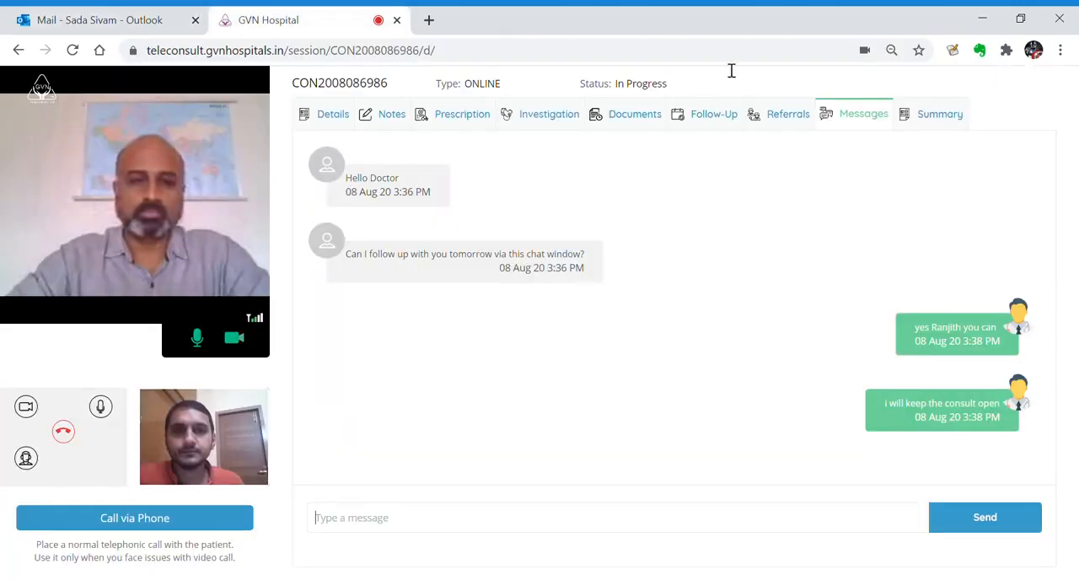
{"action": "left_click", "coordinate": [788, 122]}
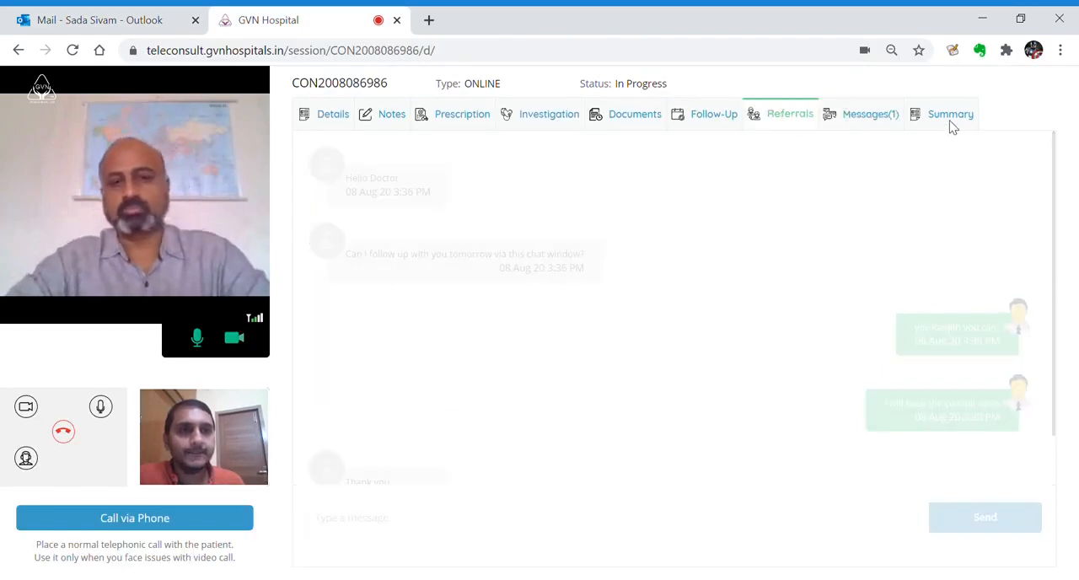
{"action": "left_click", "coordinate": [845, 115]}
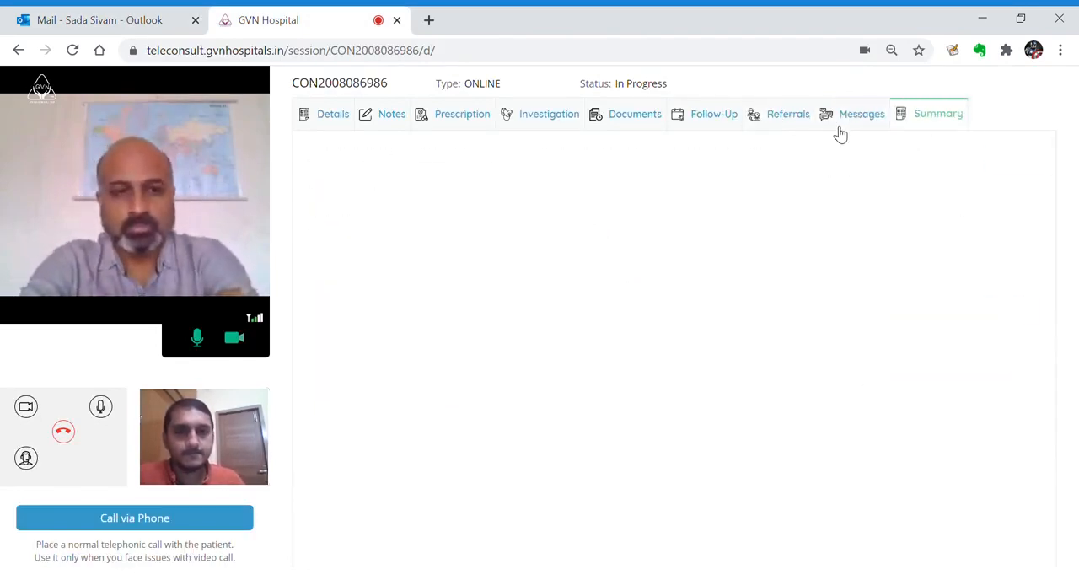
{"action": "key", "text": "Right"}
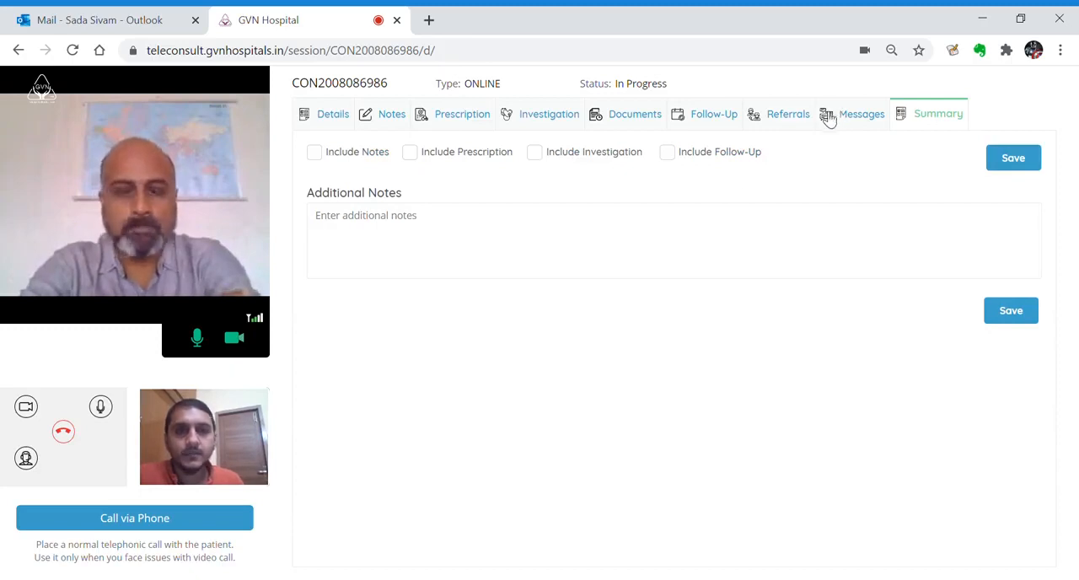
{"action": "left_click", "coordinate": [835, 121]}
{"action": "scroll", "coordinate": [549, 347], "scroll_direction": "down", "scroll_amount": 1}
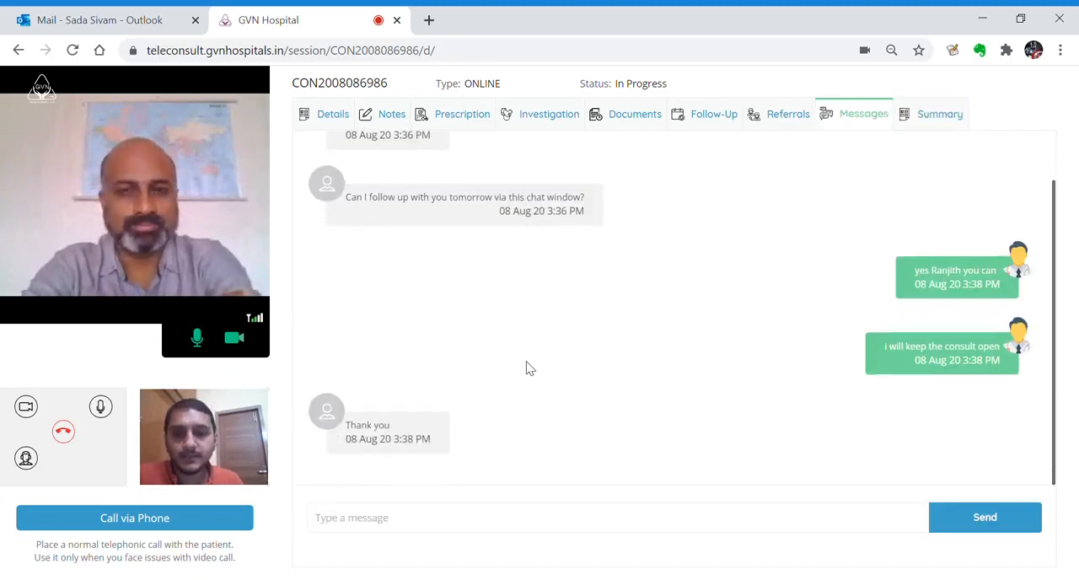
Include the notes, prescription, investigation and follow-up in the consultation summary
{"action": "key", "text": "Right"}
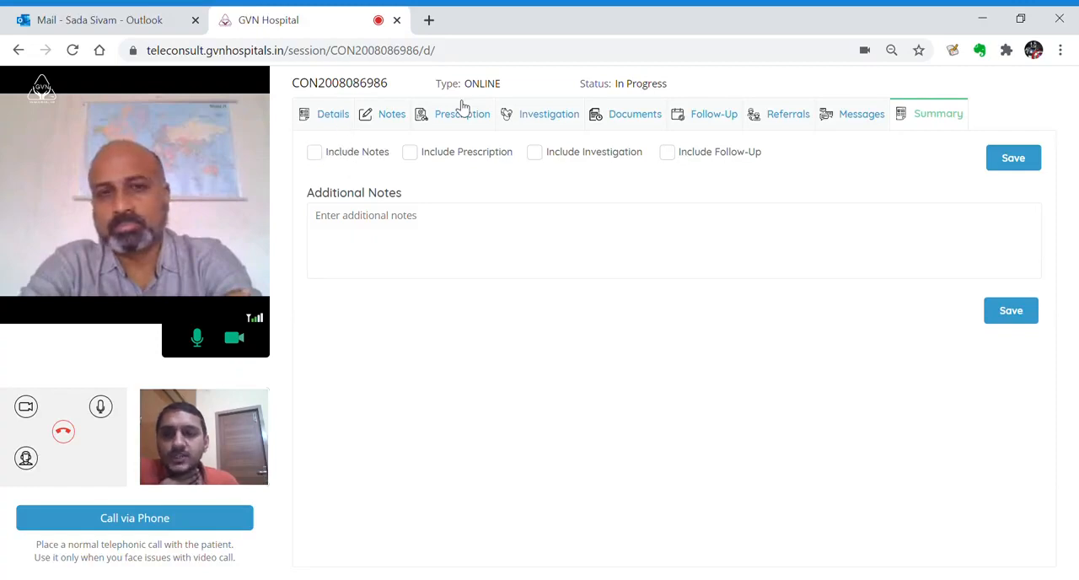
{"action": "left_click", "coordinate": [364, 153]}
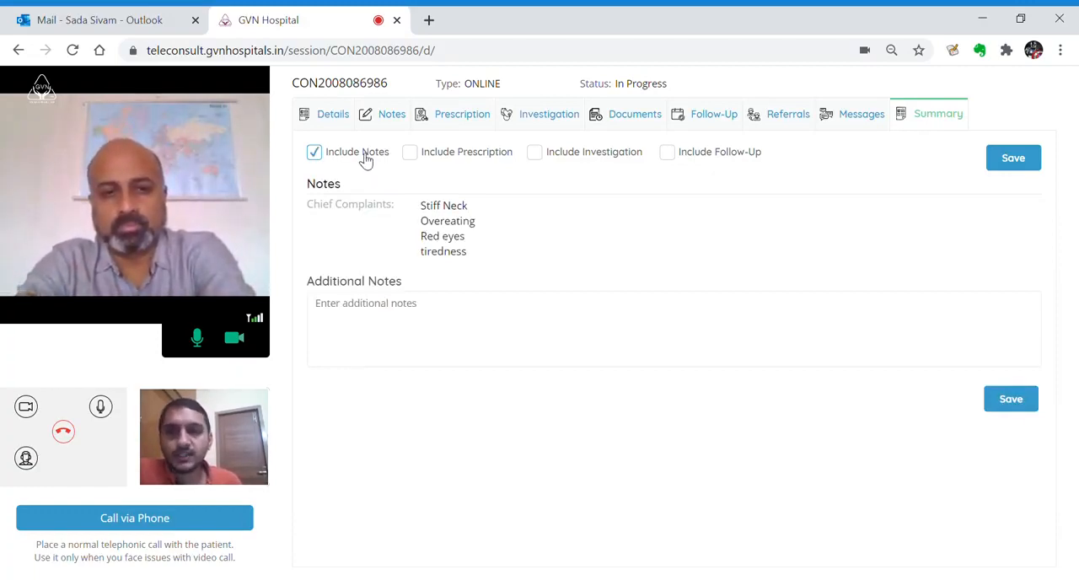
{"action": "left_click", "coordinate": [364, 159]}
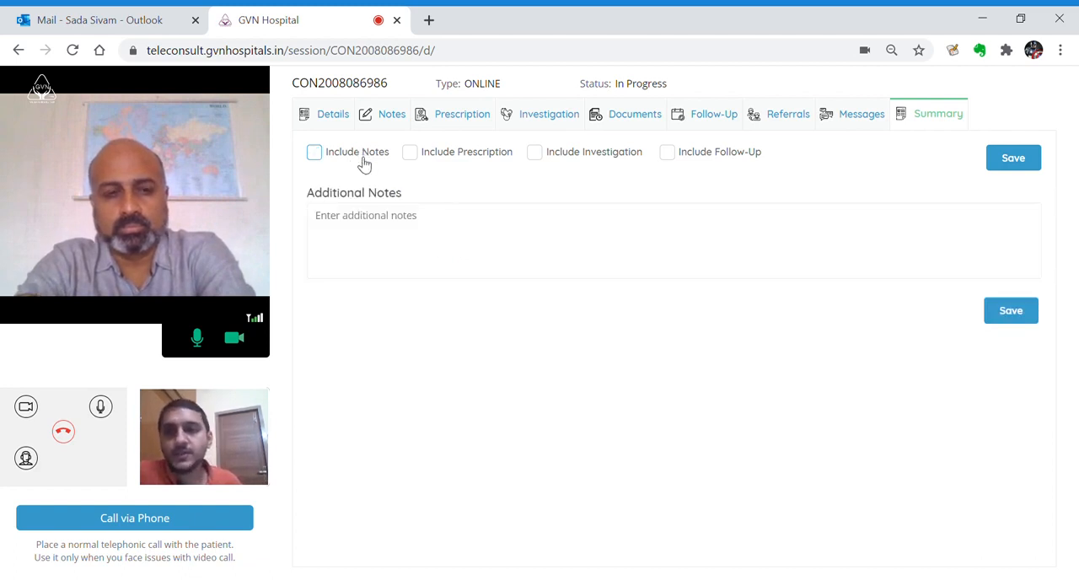
{"action": "left_click", "coordinate": [364, 162]}
{"action": "left_click", "coordinate": [473, 164]}
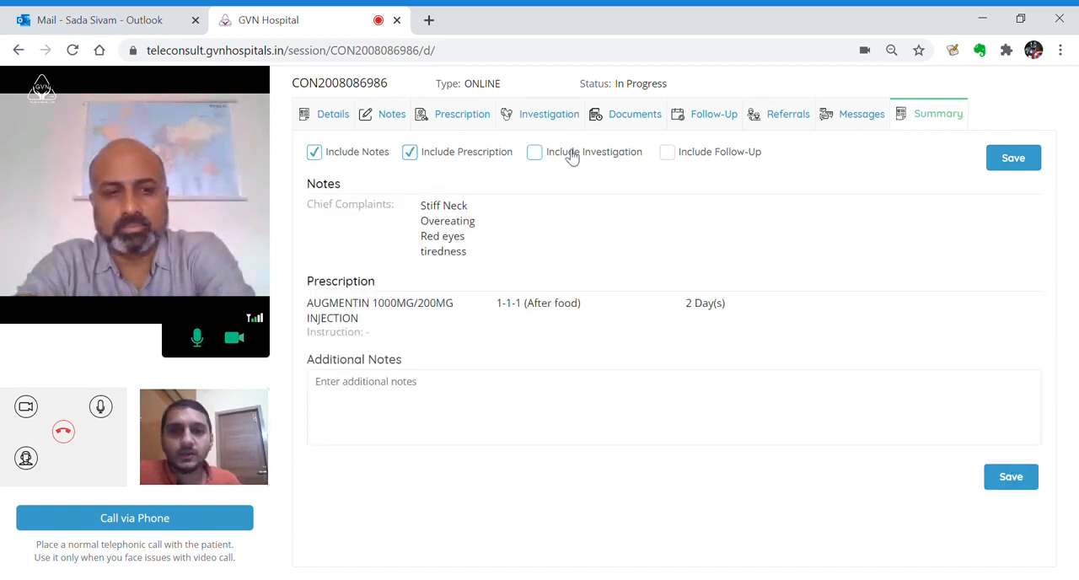
{"action": "left_click", "coordinate": [584, 159]}
{"action": "left_click", "coordinate": [699, 161]}
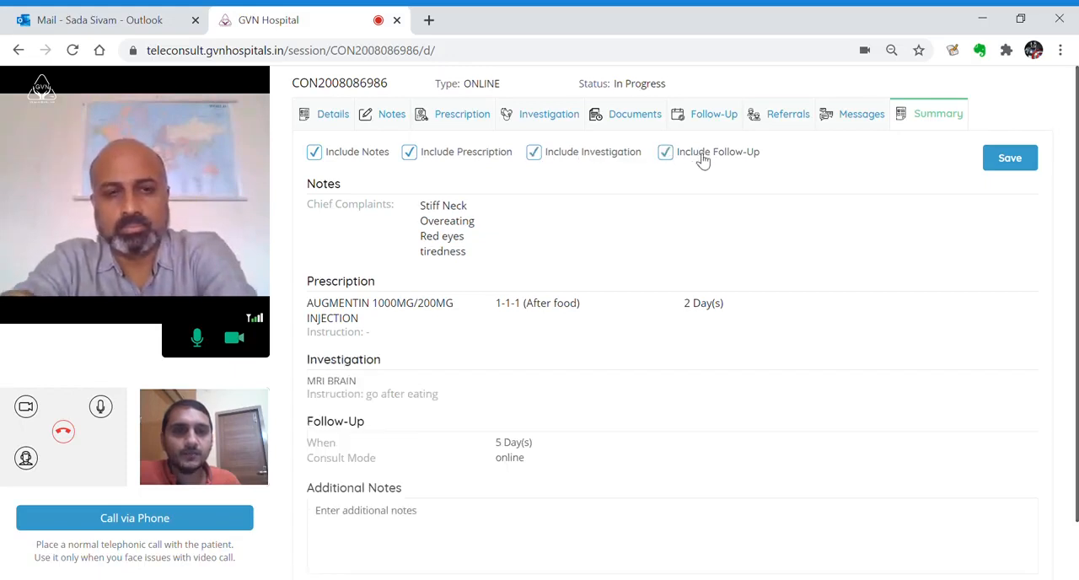
Save the consultation summary and end the video call with the patient
{"action": "left_click", "coordinate": [1027, 167]}
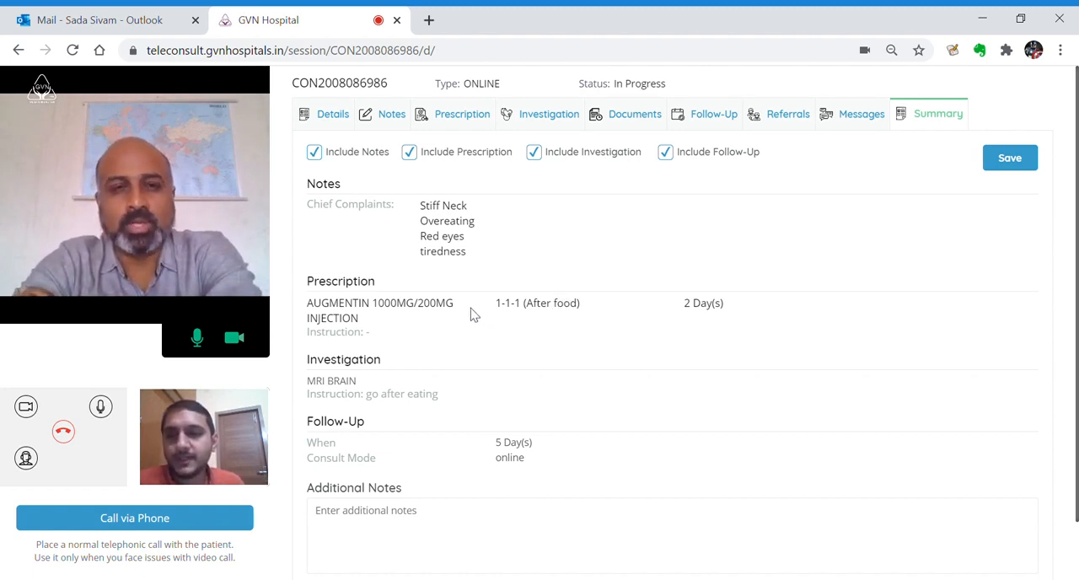
{"action": "left_click", "coordinate": [69, 437]}
Rate both the experience and the quality of the call five stars and submit the feedback
{"action": "left_click_drag", "start_coordinate": [448, 217], "coordinate": [554, 212]}
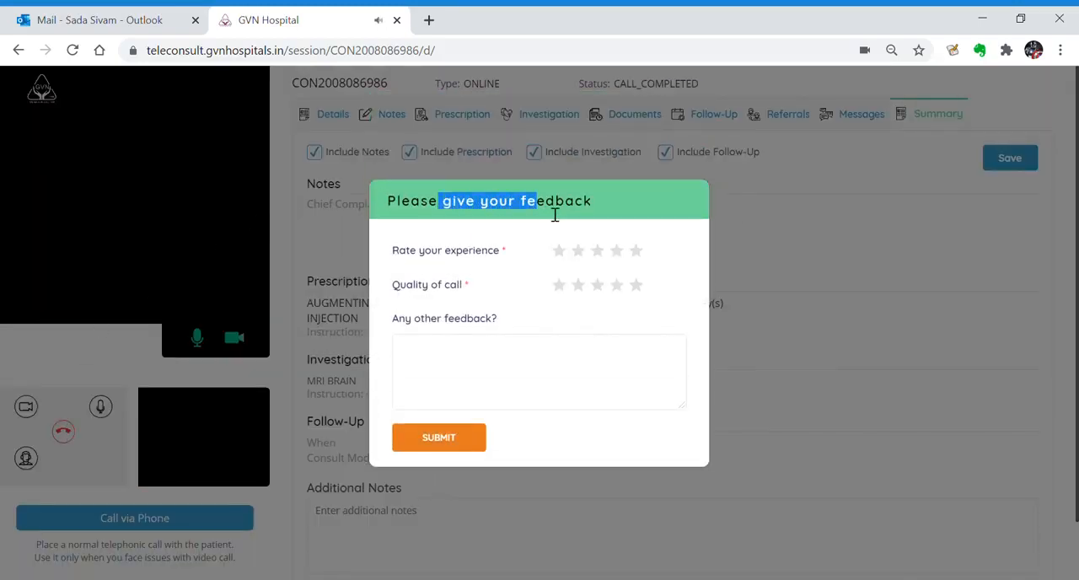
{"action": "left_click", "coordinate": [637, 250]}
{"action": "left_click", "coordinate": [637, 286]}
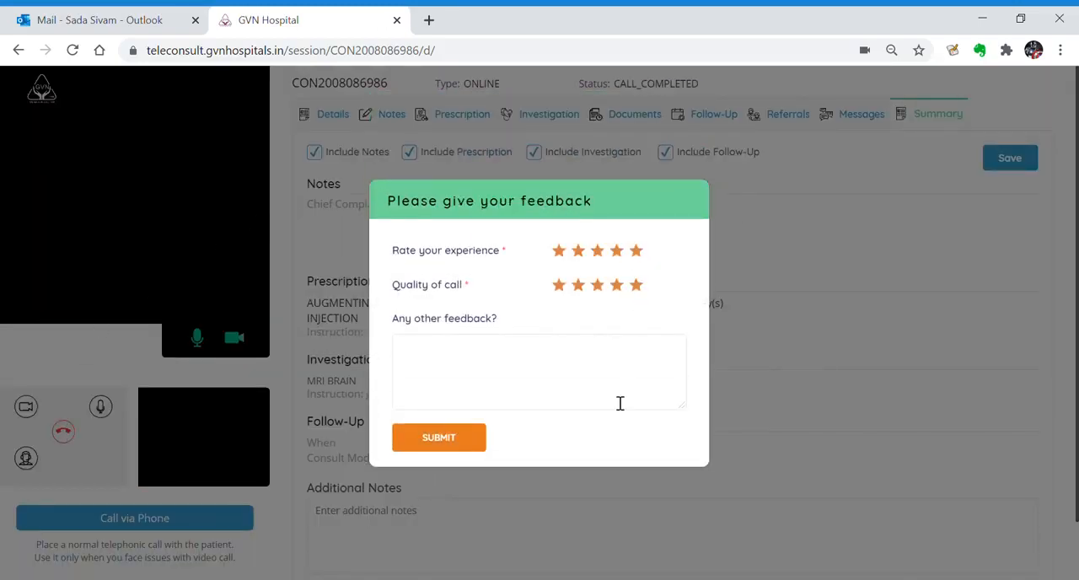
{"action": "left_click", "coordinate": [466, 441]}
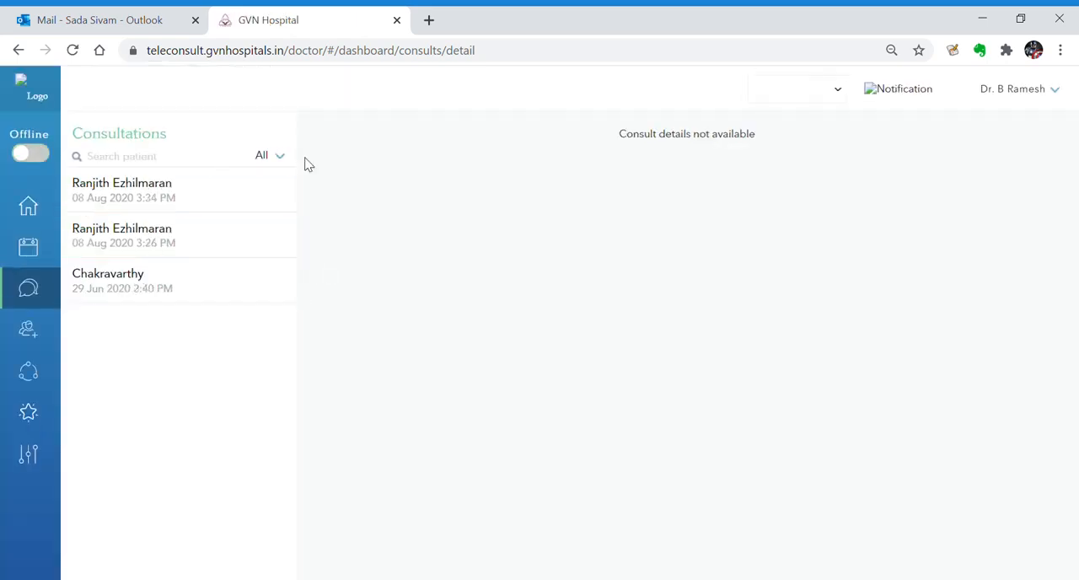
Review the notes, prescriptions and investigations of the 08 Aug 2020 3:34 PM consultation and mark the consultation as complete
{"action": "left_click", "coordinate": [216, 194]}
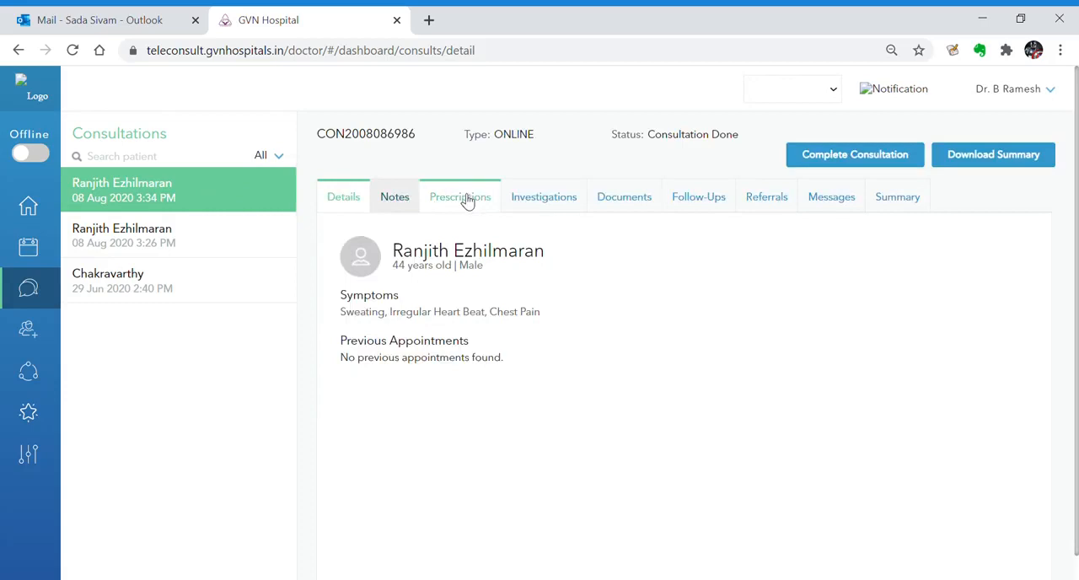
{"action": "left_click", "coordinate": [396, 203]}
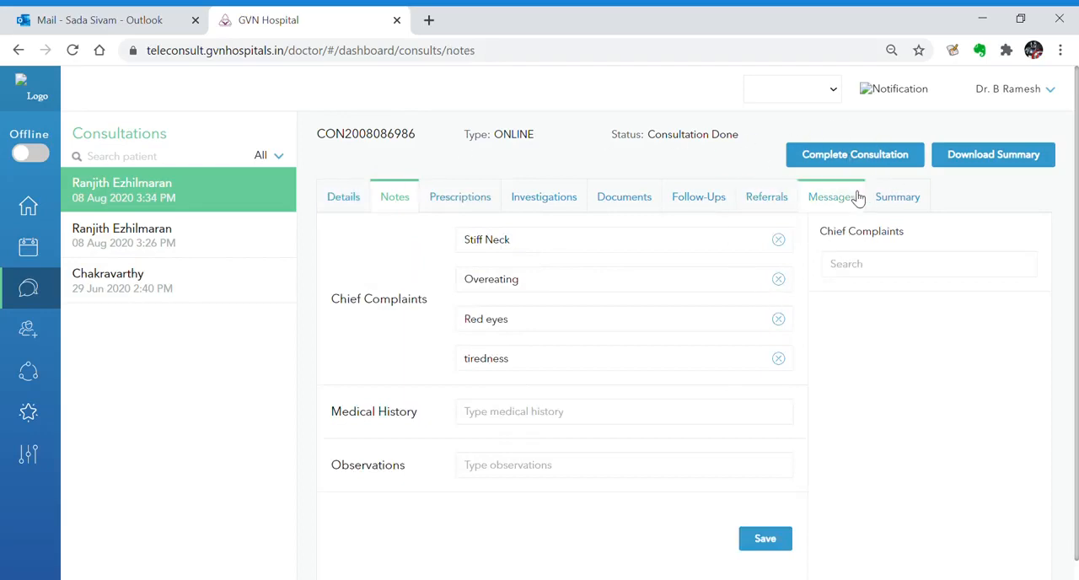
{"action": "left_click", "coordinate": [447, 190]}
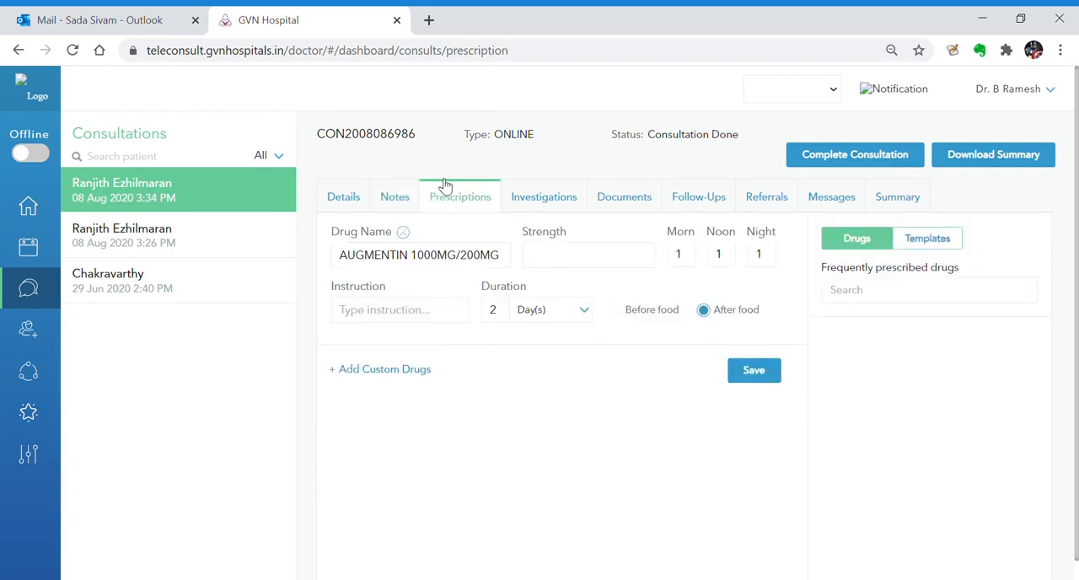
{"action": "left_click", "coordinate": [562, 202]}
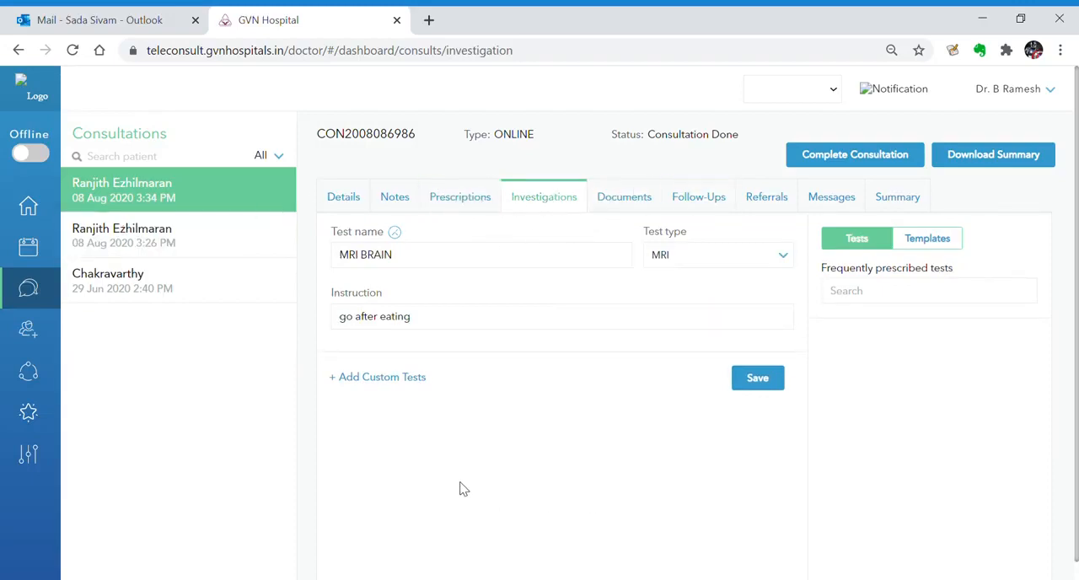
{"action": "left_click", "coordinate": [815, 160]}
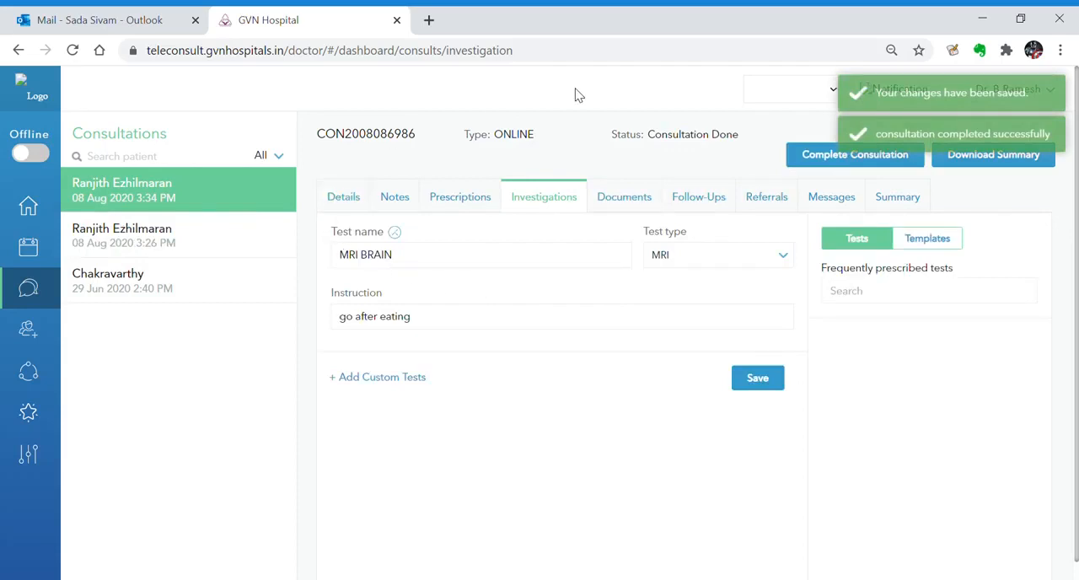
Open the downloadable consultation summary and read it from the patient details through to the closing remark about signed copies
{"action": "left_click", "coordinate": [993, 155]}
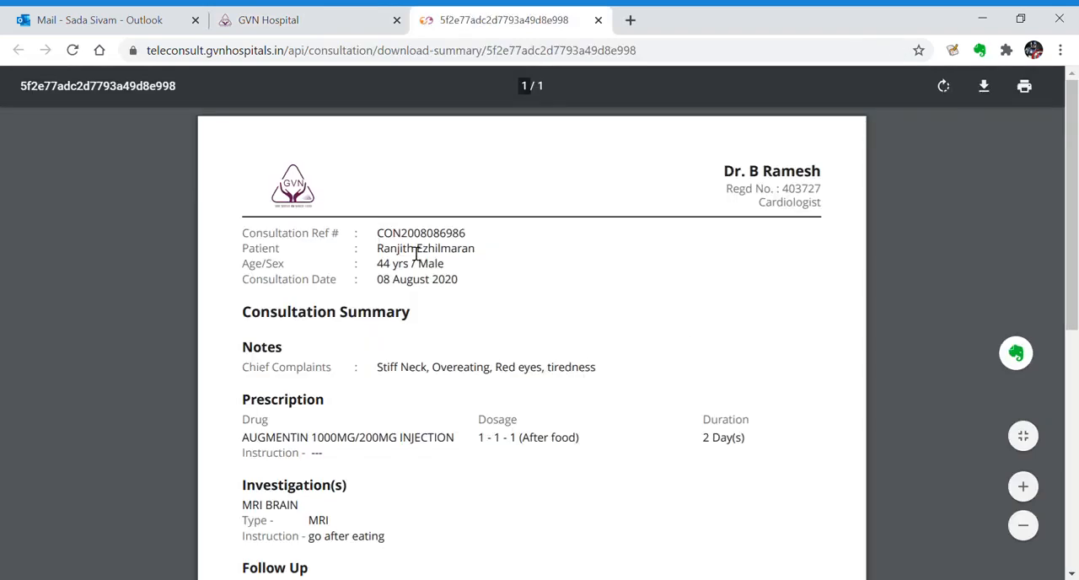
{"action": "scroll", "coordinate": [670, 241], "scroll_direction": "down", "scroll_amount": 2}
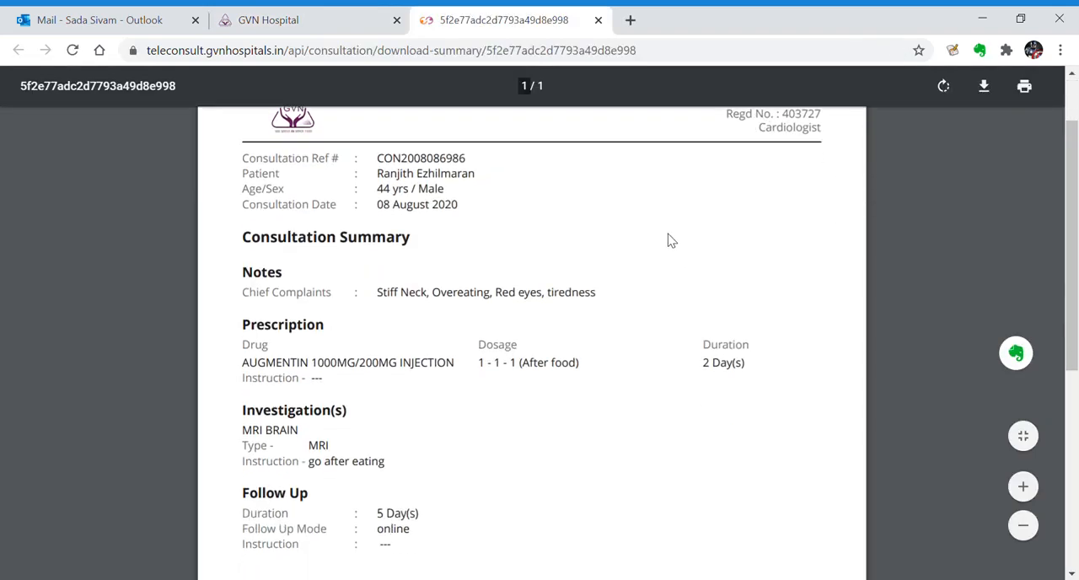
{"action": "left_click_drag", "start_coordinate": [264, 162], "coordinate": [424, 284]}
{"action": "left_click", "coordinate": [492, 333]}
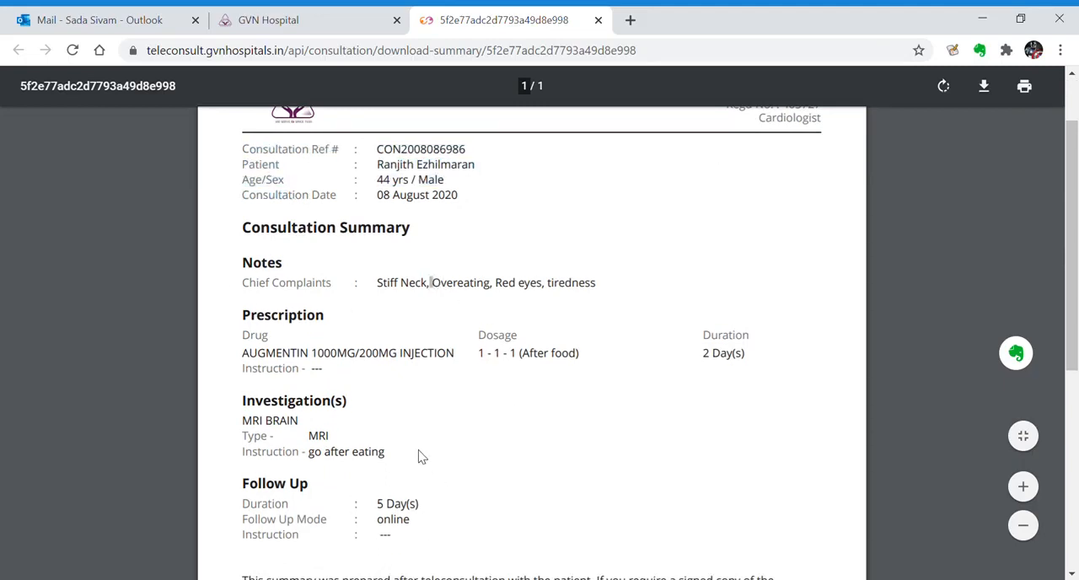
{"action": "scroll", "coordinate": [418, 443], "scroll_direction": "down", "scroll_amount": 3}
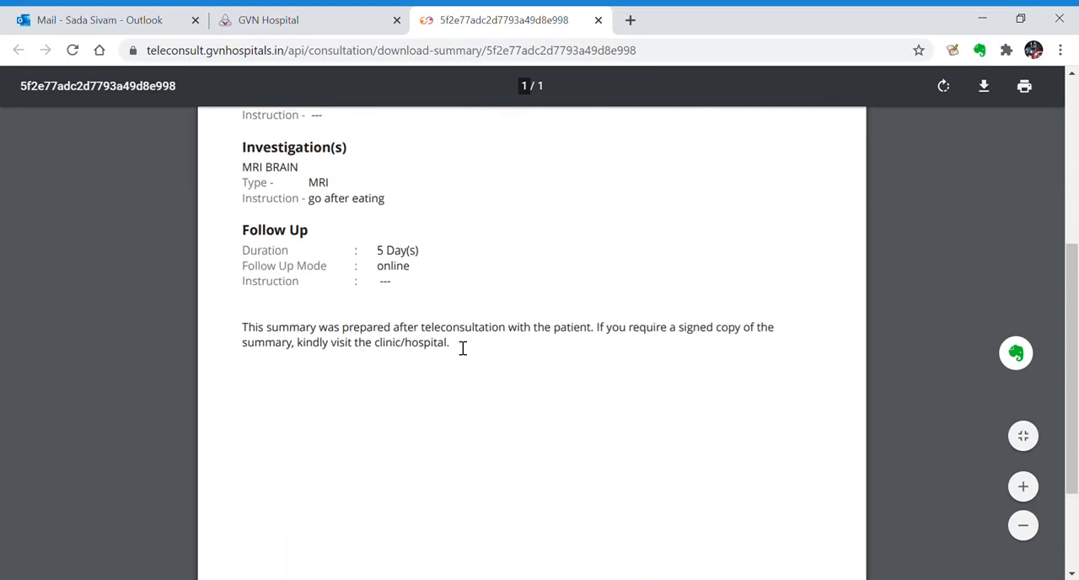
{"action": "left_click_drag", "start_coordinate": [251, 337], "coordinate": [606, 344]}
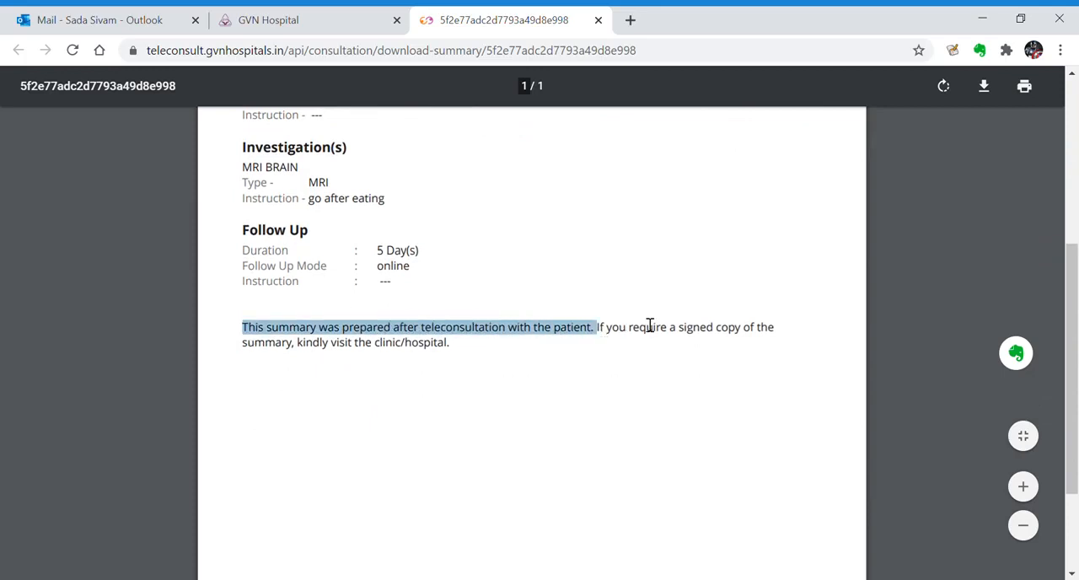
{"action": "left_click_drag", "start_coordinate": [447, 346], "coordinate": [337, 350]}
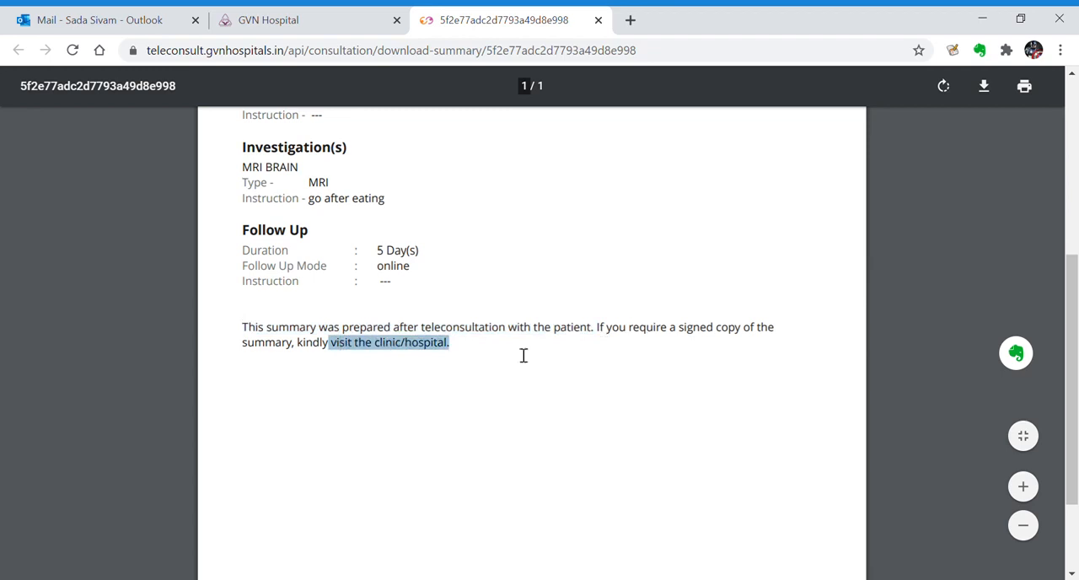
{"action": "scroll", "coordinate": [510, 358], "scroll_direction": "down", "scroll_amount": 2}
{"action": "scroll", "coordinate": [489, 422], "scroll_direction": "up", "scroll_amount": 6}
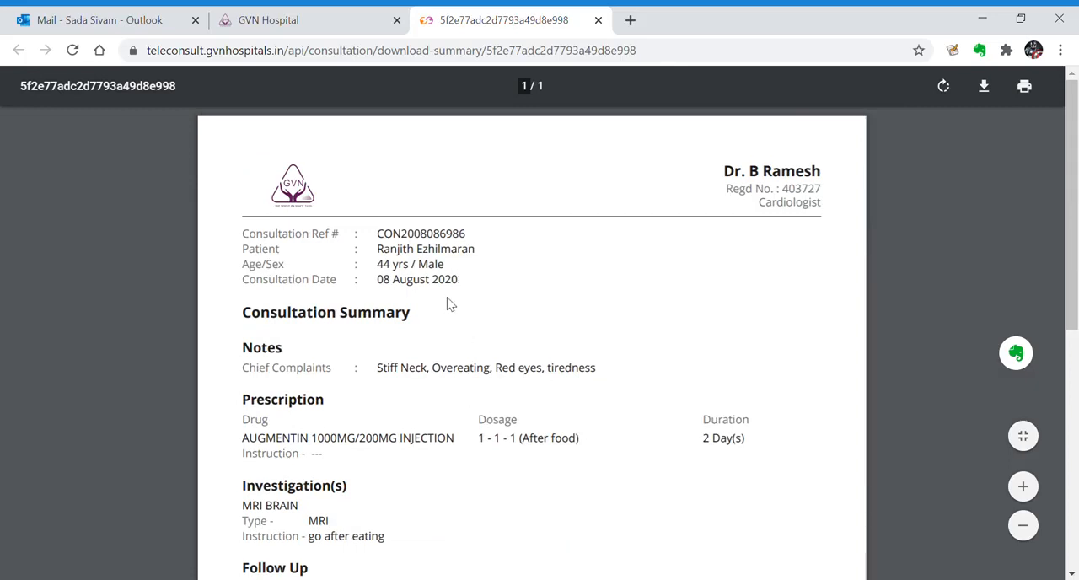
Return to the hospital dashboard and look through the patients, referrals, patient feedback and home overview
{"action": "left_click", "coordinate": [344, 18]}
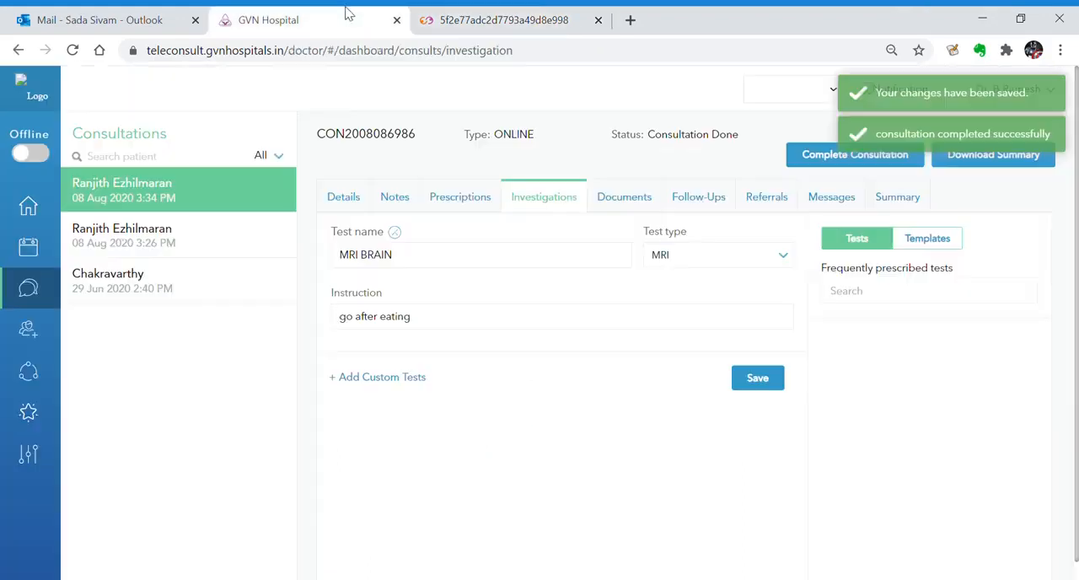
{"action": "left_click", "coordinate": [27, 348]}
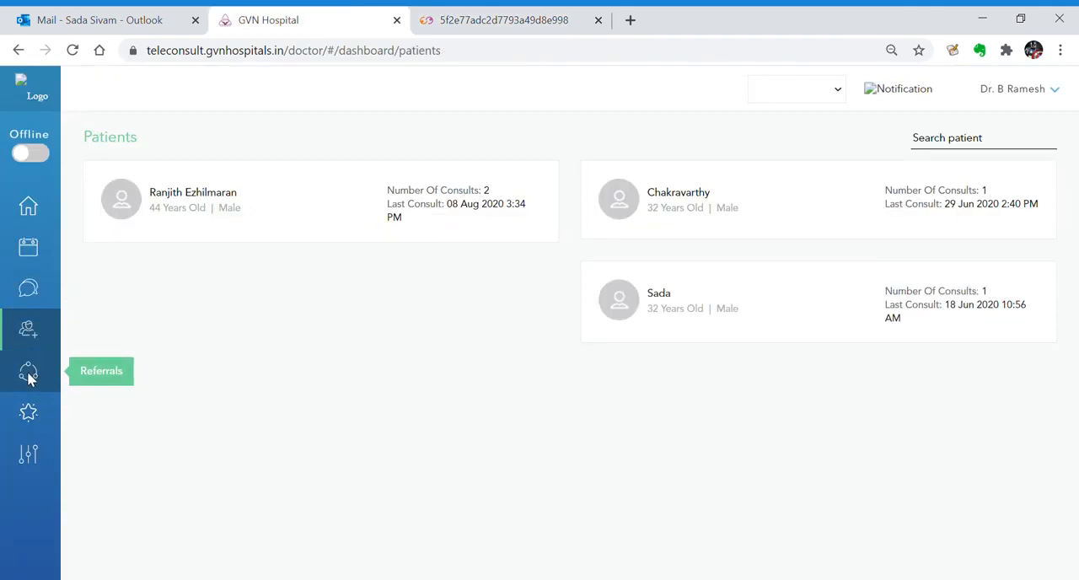
{"action": "left_click", "coordinate": [27, 376]}
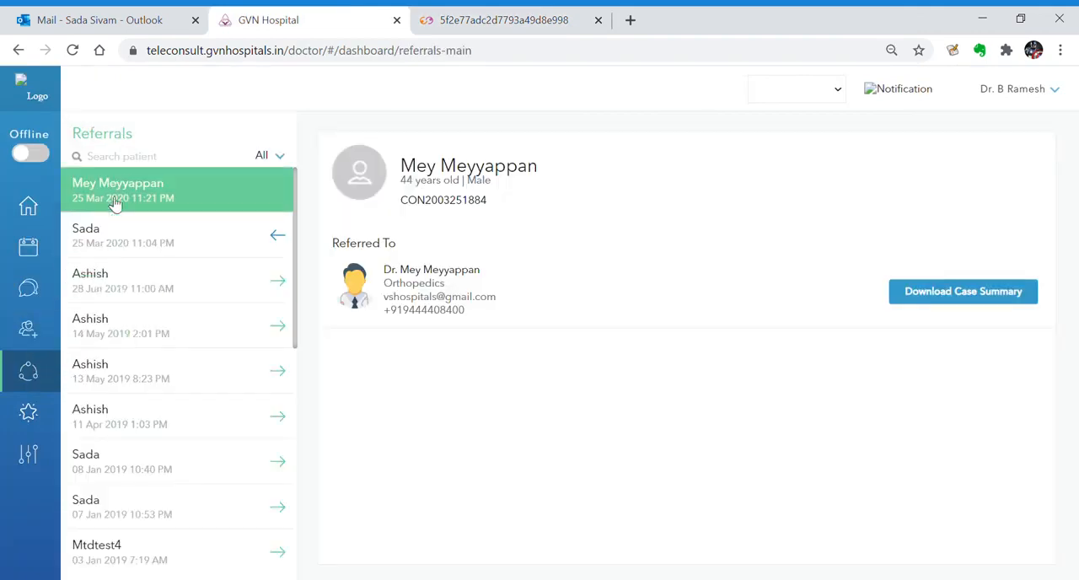
{"action": "left_click", "coordinate": [29, 413]}
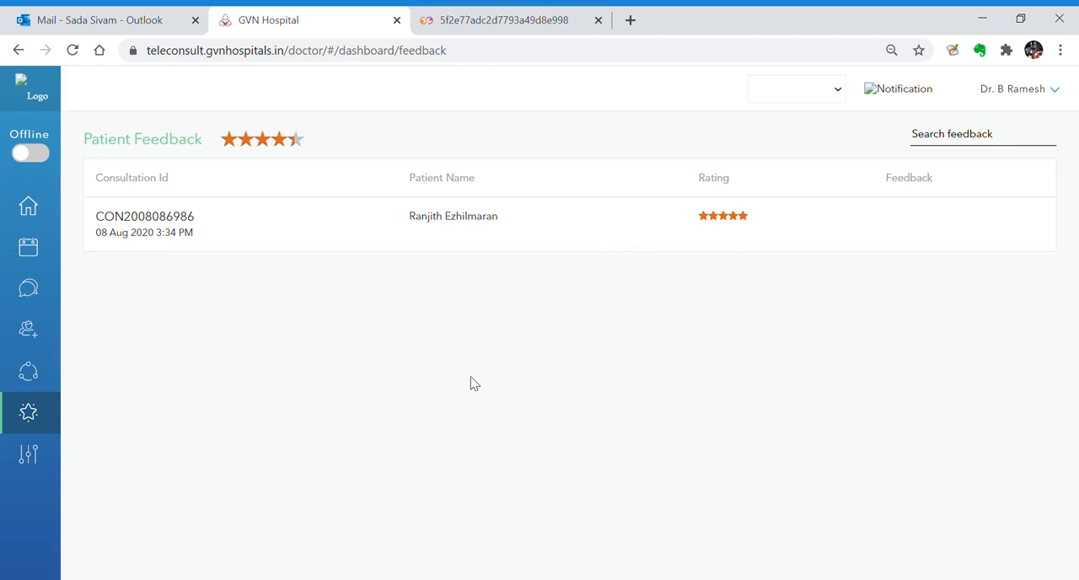
{"action": "left_click", "coordinate": [28, 207]}
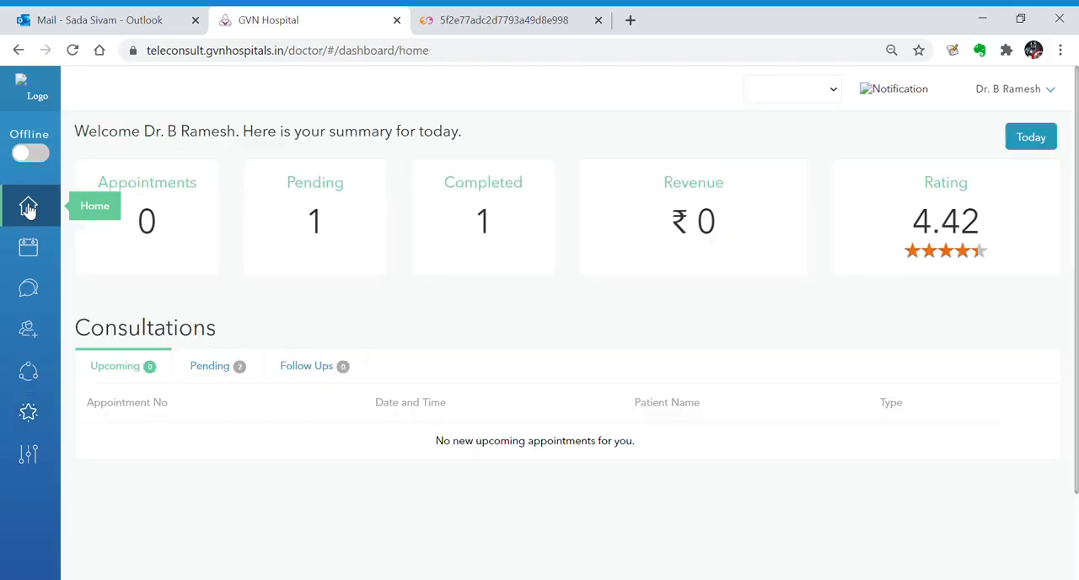